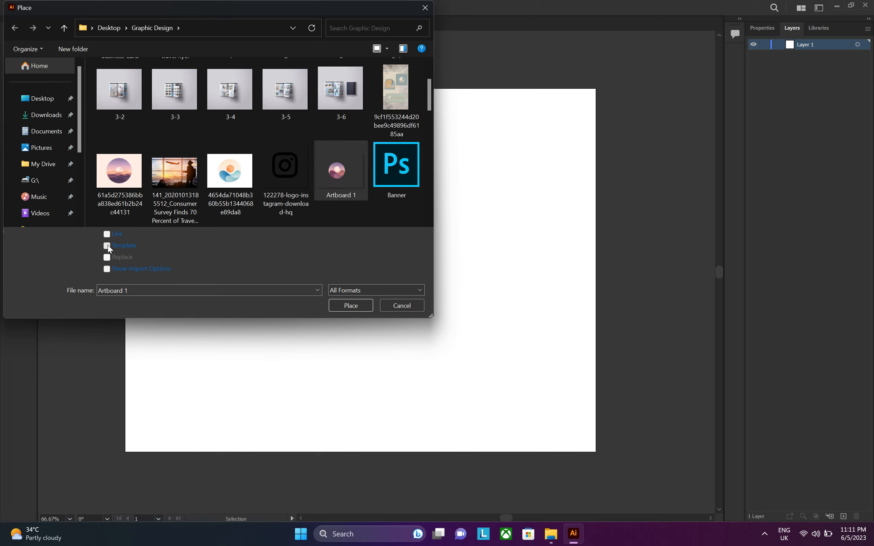
Step: Place the Artboard 1 image on the artboard as a template layer
{"action": "left_click", "coordinate": [350, 305]}
{"action": "left_click", "coordinate": [313, 60]}
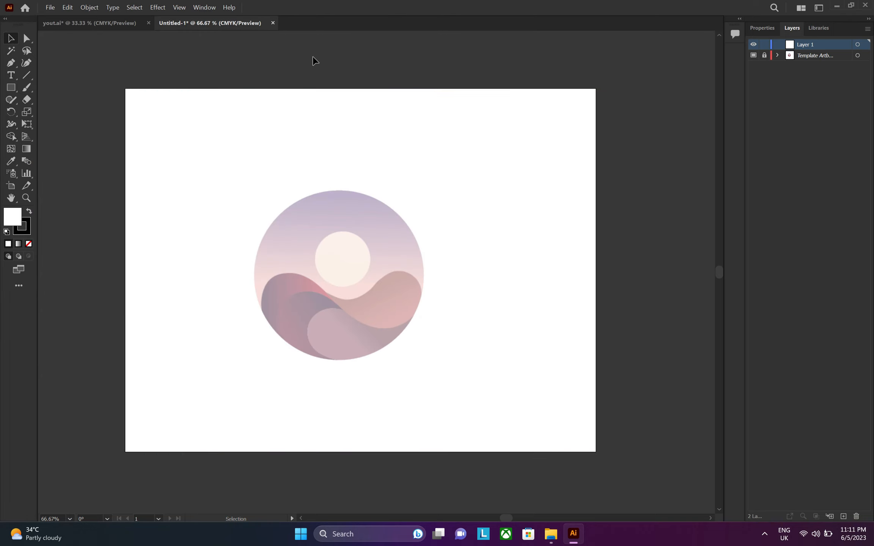
{"action": "left_click", "coordinate": [818, 56]}
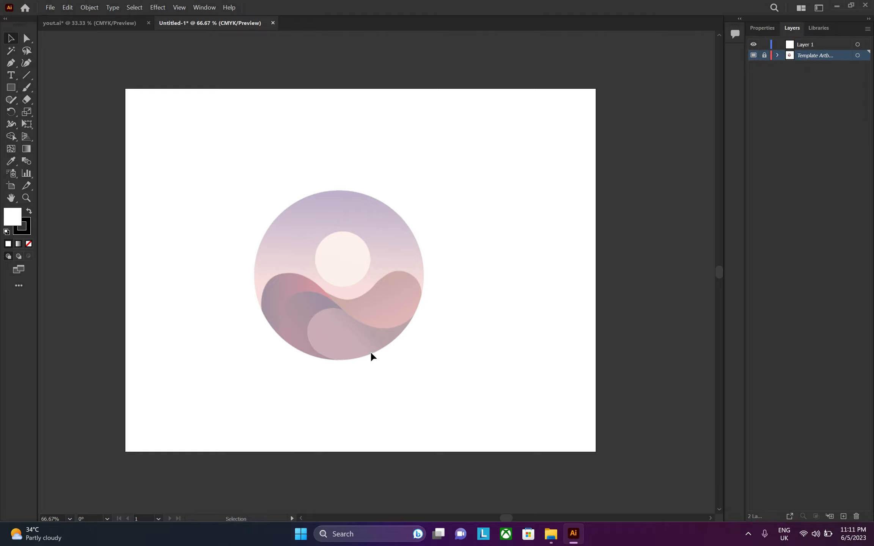
{"action": "scroll", "coordinate": [363, 355], "scroll_direction": "up", "scroll_amount": 1}
{"action": "scroll", "coordinate": [348, 384], "scroll_direction": "up", "scroll_amount": 1}
{"action": "scroll", "coordinate": [349, 384], "scroll_direction": "down", "scroll_amount": 1}
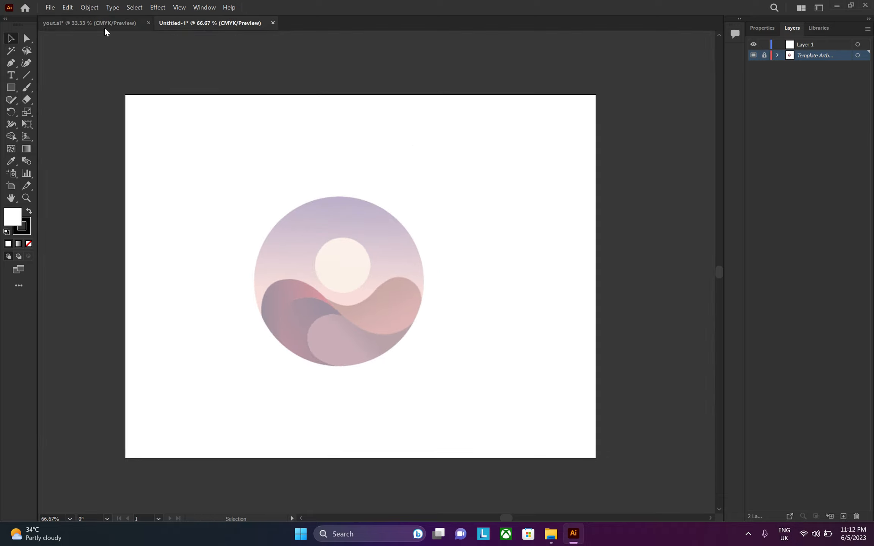
Step: Draw a circle about 101 mm in diameter on Layer 1, centred over the template logo's round outline
{"action": "left_click_drag", "start_coordinate": [15, 87], "coordinate": [49, 111]}
{"action": "scroll", "coordinate": [387, 316], "scroll_direction": "up", "scroll_amount": 1}
{"action": "scroll", "coordinate": [354, 292], "scroll_direction": "down", "scroll_amount": 1}
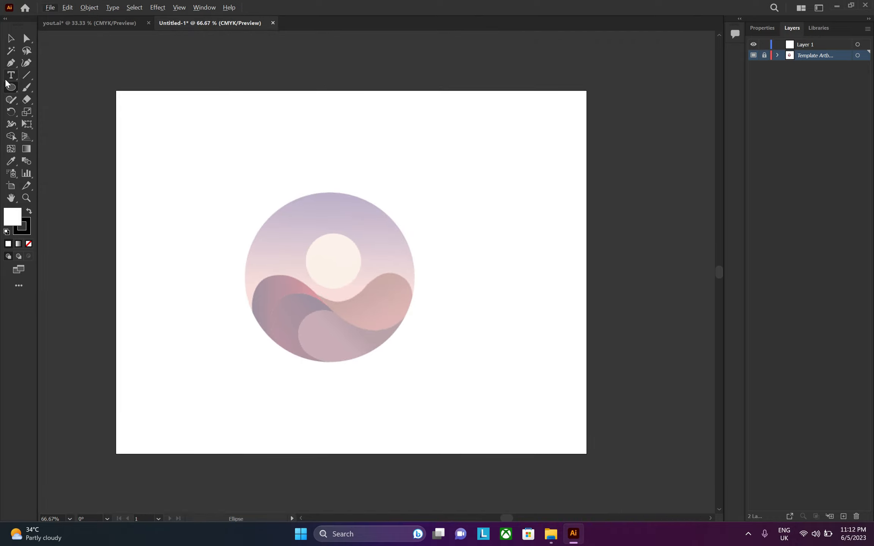
{"action": "left_click", "coordinate": [799, 45]}
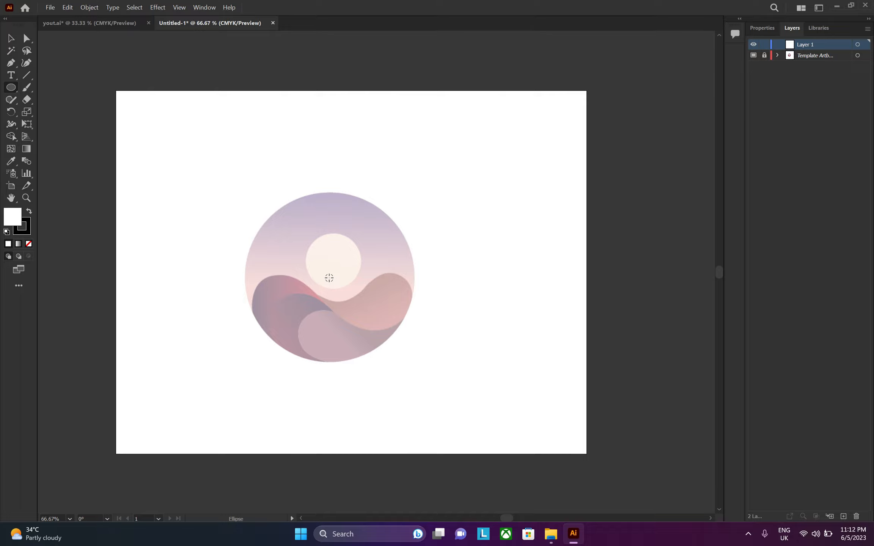
{"action": "left_click_drag", "start_coordinate": [329, 278], "coordinate": [414, 343]}
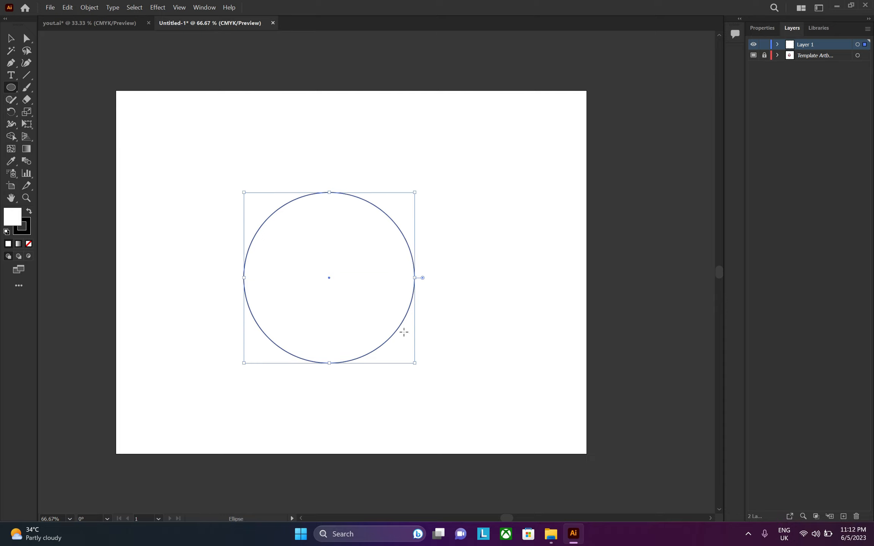
Step: Set the circle's fill to None
{"action": "left_click", "coordinate": [763, 29]}
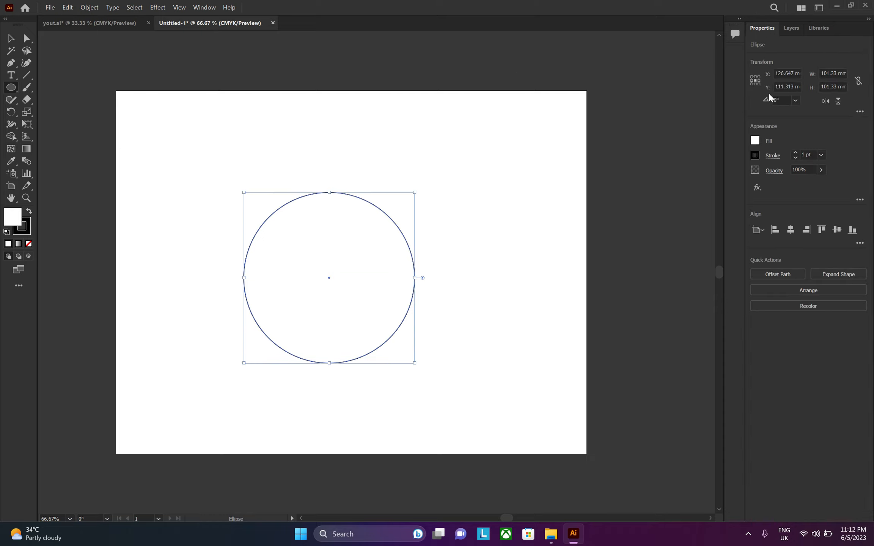
{"action": "left_click", "coordinate": [756, 142]}
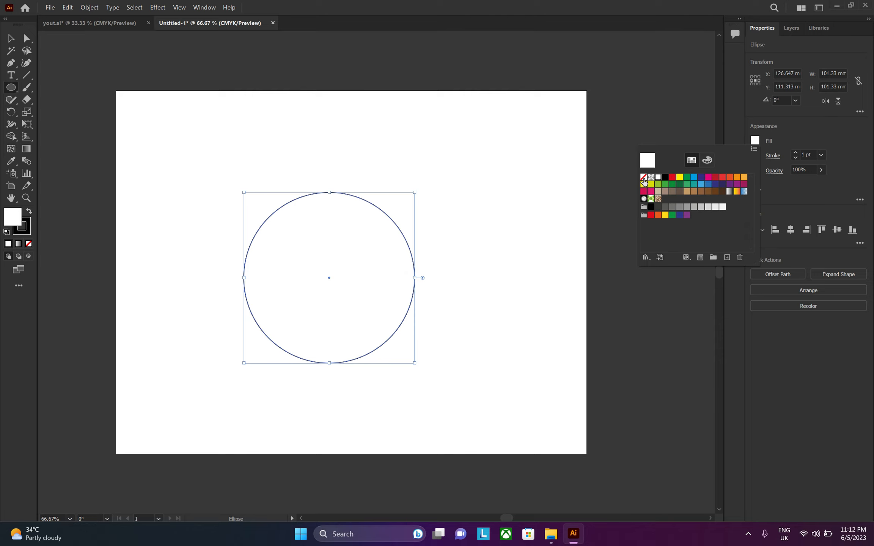
{"action": "left_click", "coordinate": [644, 178]}
{"action": "left_click", "coordinate": [11, 40]}
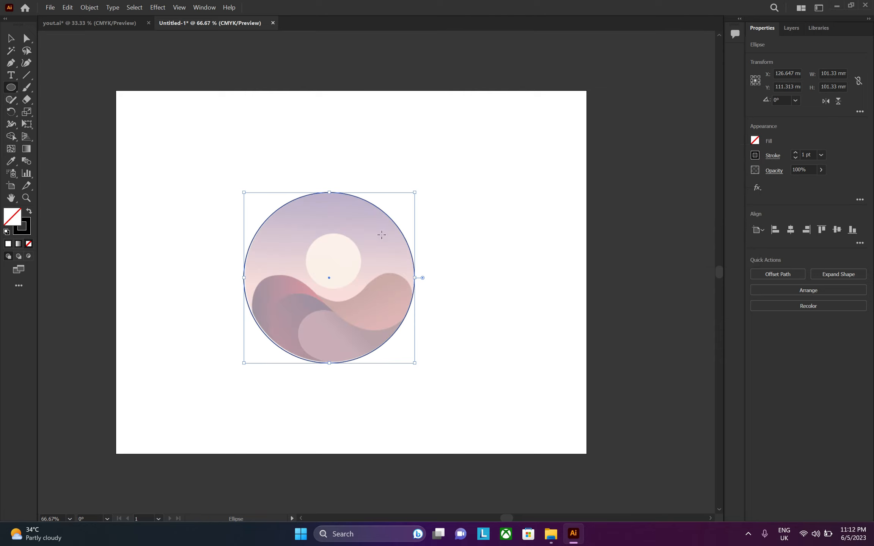
Step: Resize the circle to about 100 mm in diameter and align it with the template's round outline
{"action": "left_click", "coordinate": [15, 40]}
{"action": "left_click_drag", "start_coordinate": [328, 276], "coordinate": [328, 277]}
{"action": "left_click_drag", "start_coordinate": [415, 363], "coordinate": [416, 361]}
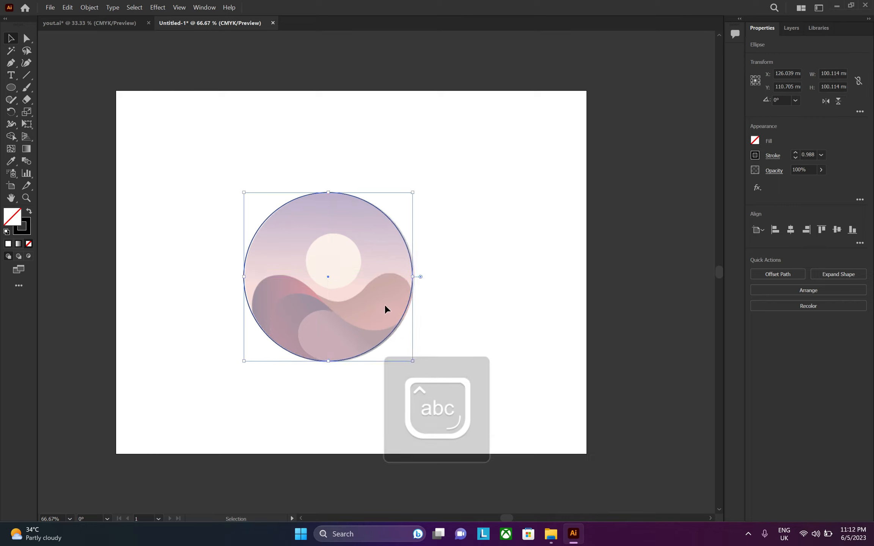
{"action": "right_click", "coordinate": [394, 253]}
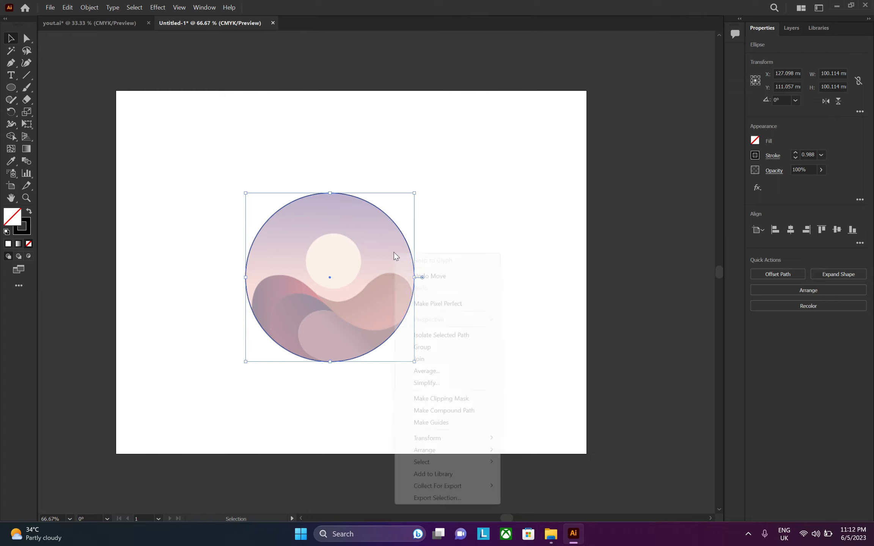
{"action": "left_click", "coordinate": [519, 232]}
{"action": "left_click", "coordinate": [520, 232]}
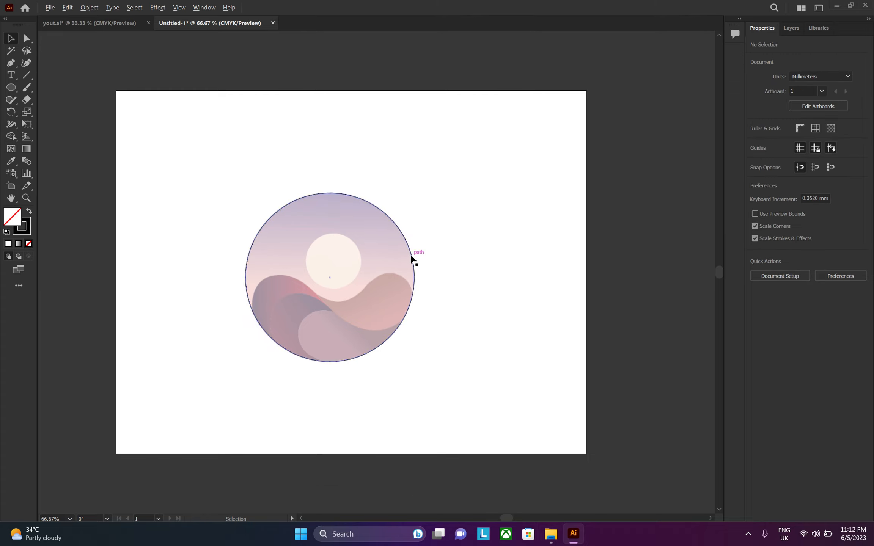
Step: Place a copy of the circle over the artboard's upper-left corner and reselect the original circle
{"action": "left_click_drag", "start_coordinate": [412, 259], "coordinate": [279, 87]}
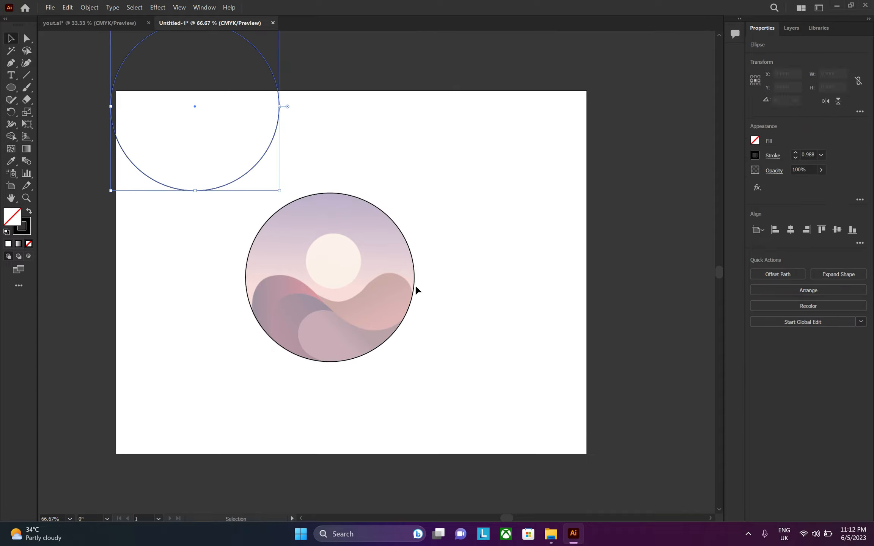
{"action": "left_click", "coordinate": [496, 301]}
{"action": "left_click", "coordinate": [395, 327]}
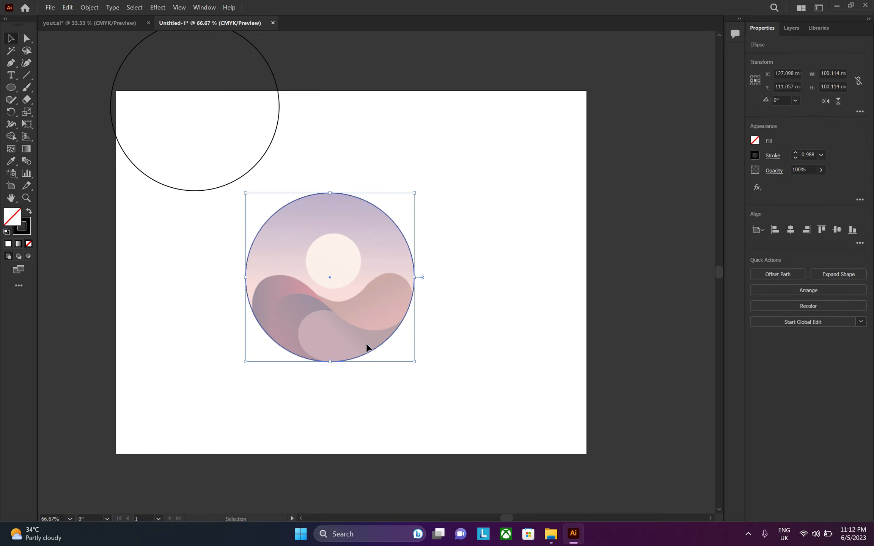
Step: Trace the S-shaped wave edge across the whole circle with the Curvature tool, about 97 mm wide and 33 mm high, overshooting both sides
{"action": "scroll", "coordinate": [321, 316], "scroll_direction": "up", "scroll_amount": 2}
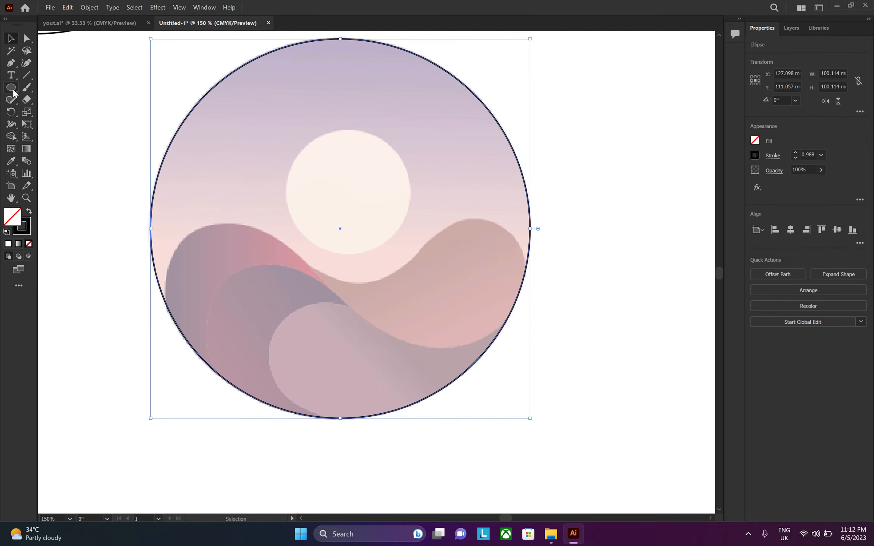
{"action": "left_click", "coordinate": [26, 63]}
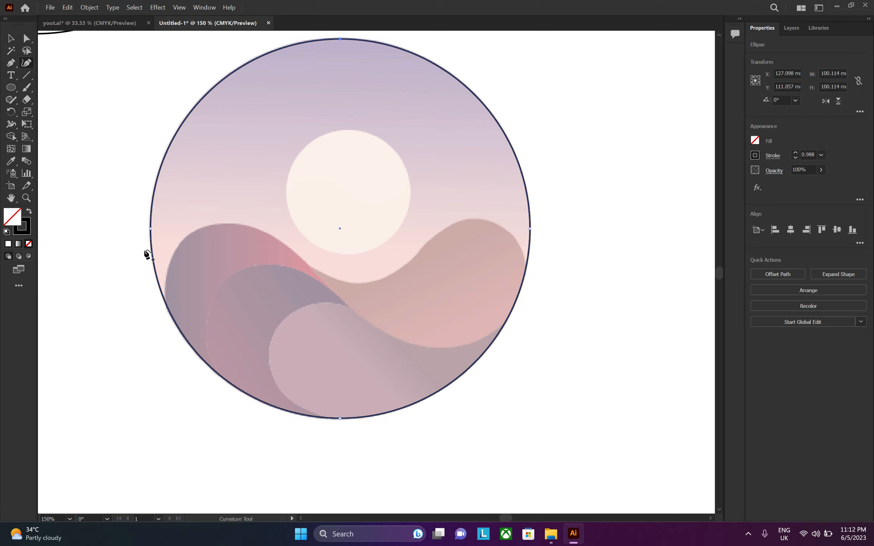
{"action": "left_click", "coordinate": [169, 332]}
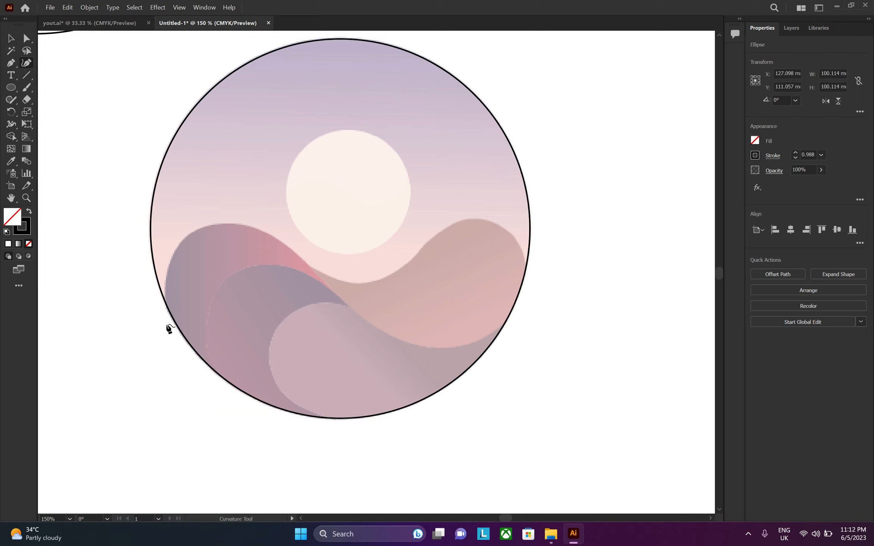
{"action": "left_click", "coordinate": [167, 272]}
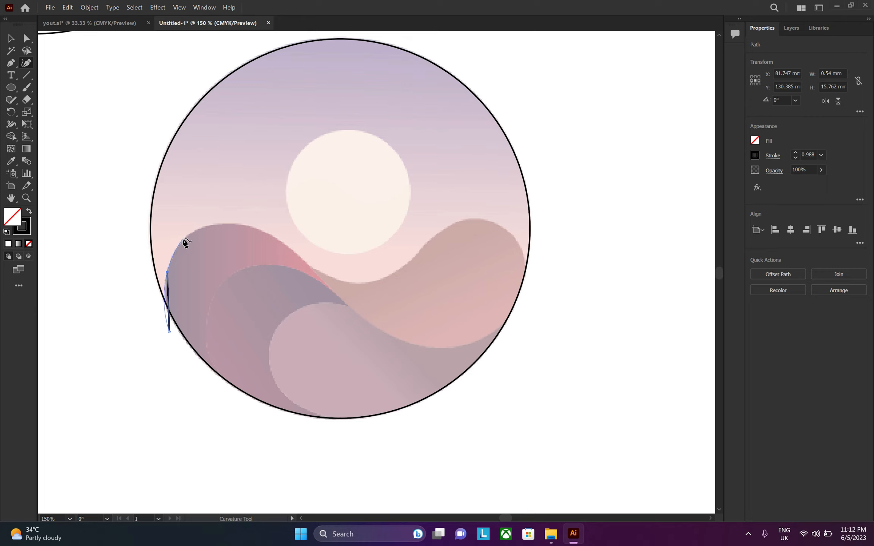
{"action": "left_click", "coordinate": [185, 239]}
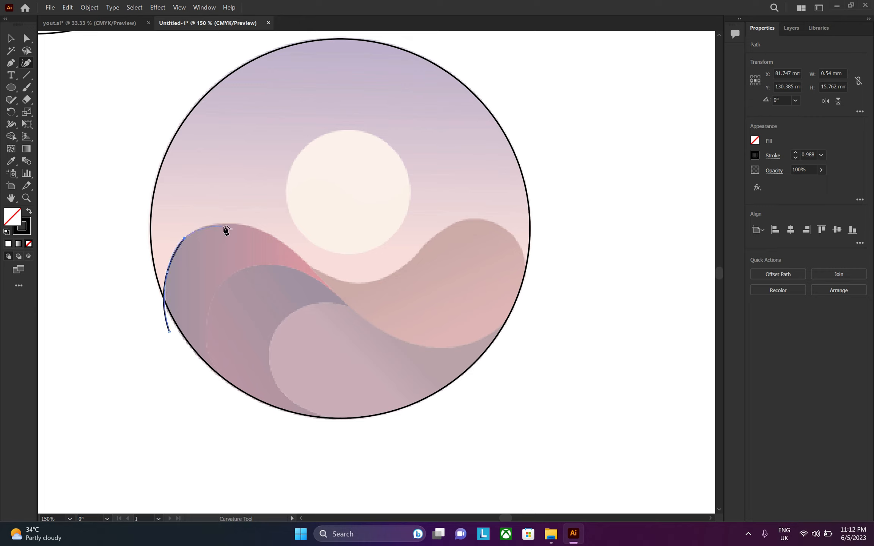
{"action": "left_click", "coordinate": [247, 226]}
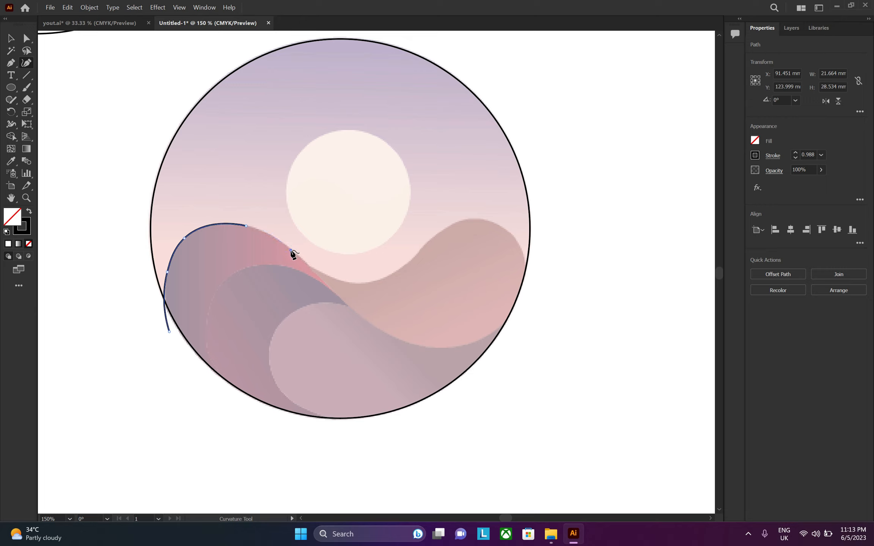
{"action": "left_click", "coordinate": [291, 250]}
{"action": "right_click", "coordinate": [405, 343]}
{"action": "left_click", "coordinate": [406, 343]}
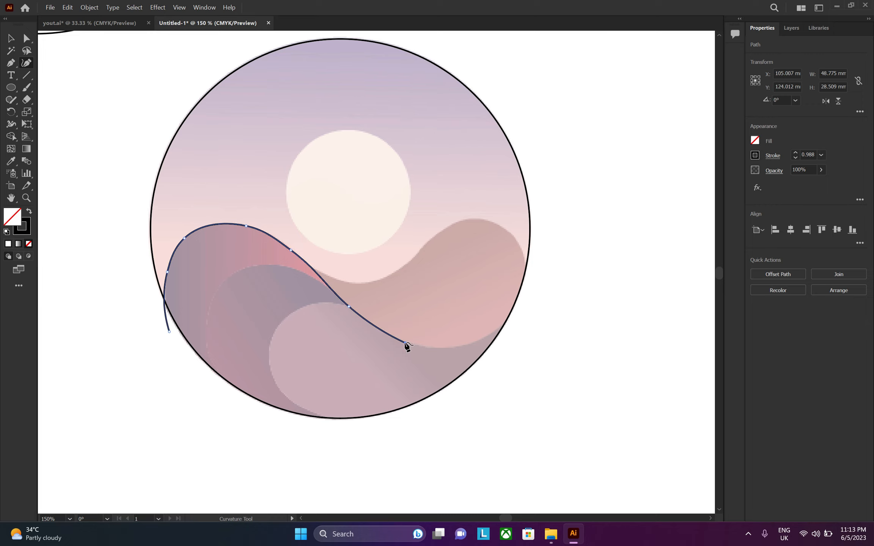
{"action": "left_click", "coordinate": [468, 345]}
{"action": "left_click", "coordinate": [533, 287]}
{"action": "left_click", "coordinate": [11, 38]}
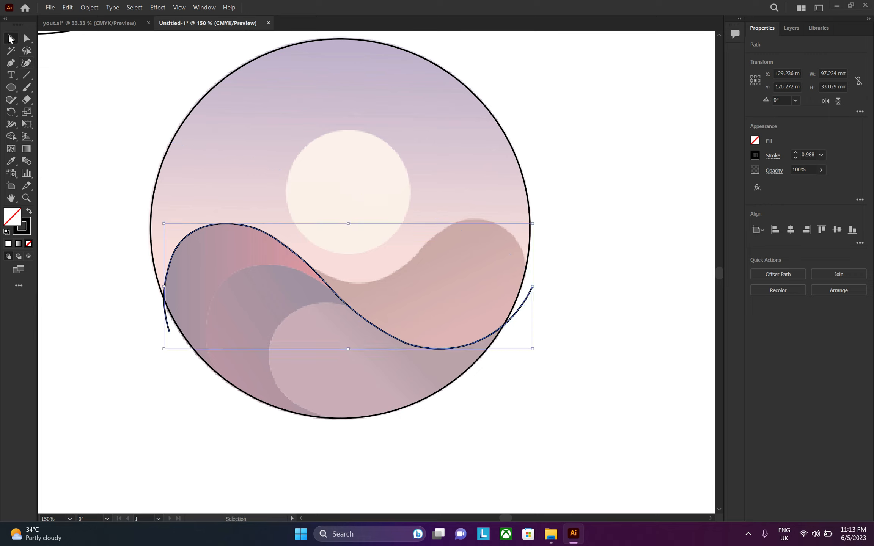
{"action": "left_click", "coordinate": [600, 215]}
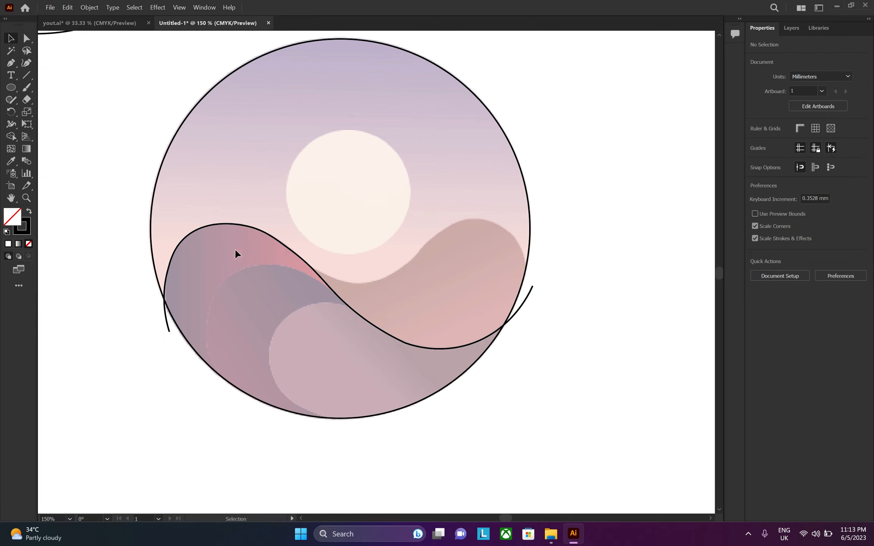
Step: Refine the left end of the traced wave by adjusting its anchor point where the curve crosses the circle
{"action": "left_click", "coordinate": [167, 252]}
{"action": "scroll", "coordinate": [167, 252], "scroll_direction": "up", "scroll_amount": 2}
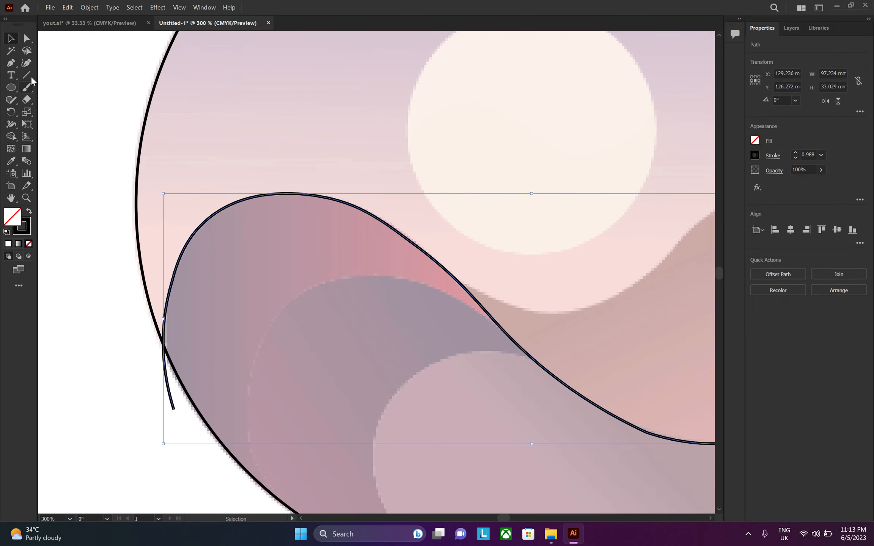
{"action": "left_click", "coordinate": [27, 38]}
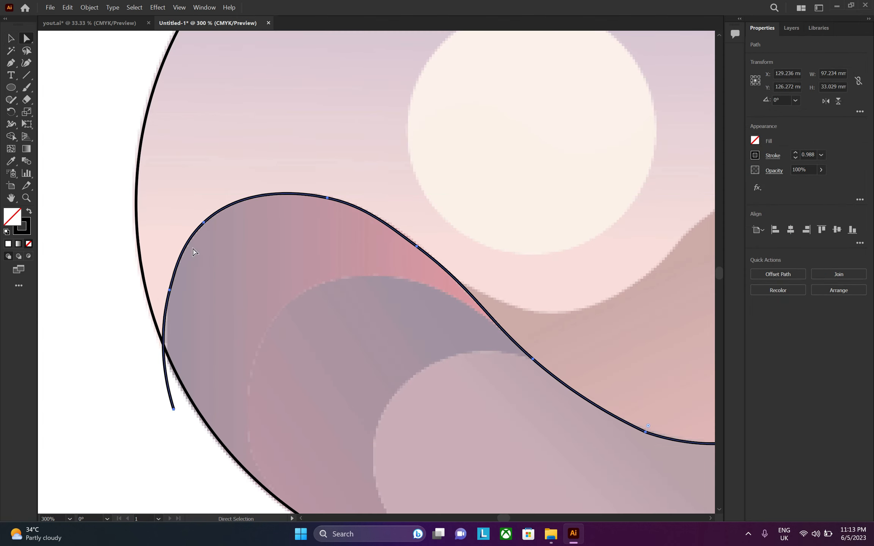
{"action": "left_click", "coordinate": [169, 292]}
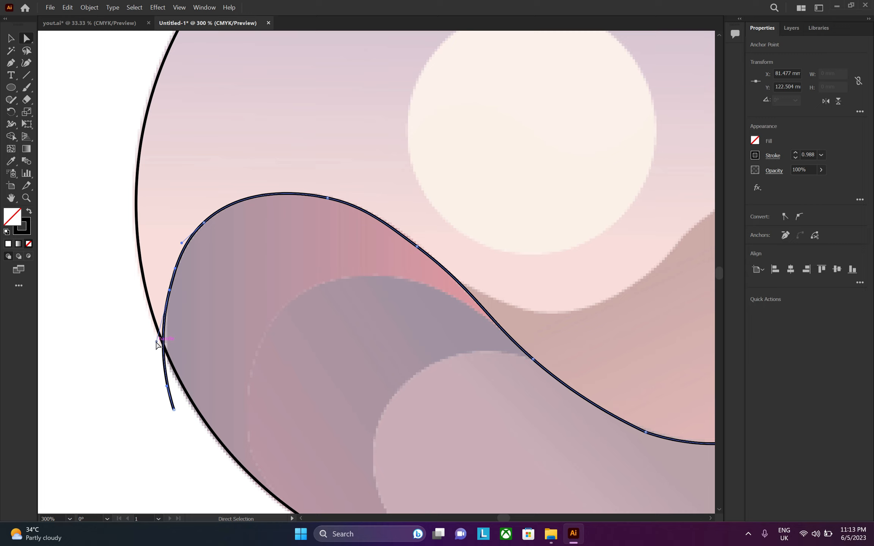
{"action": "left_click_drag", "start_coordinate": [156, 343], "coordinate": [155, 344]}
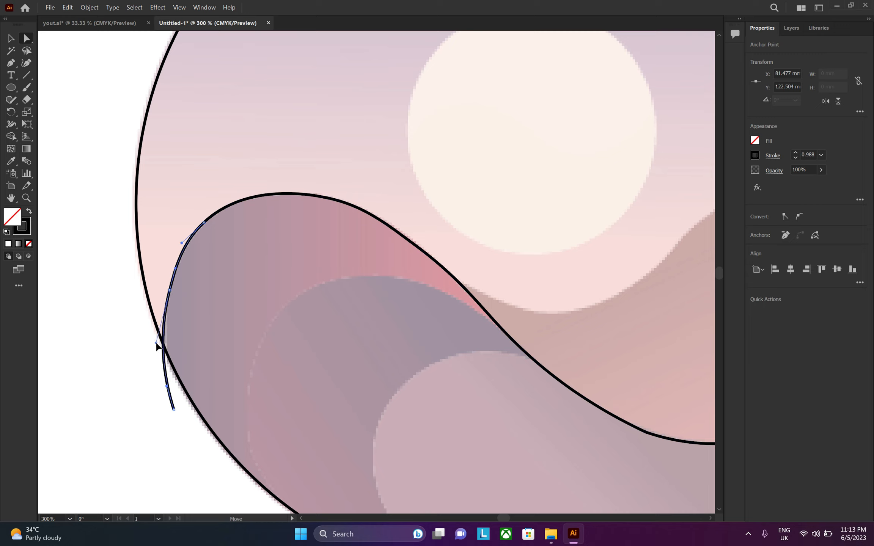
{"action": "key", "text": "v"}
{"action": "left_click", "coordinate": [115, 171]}
{"action": "scroll", "coordinate": [100, 209], "scroll_direction": "down", "scroll_amount": 3}
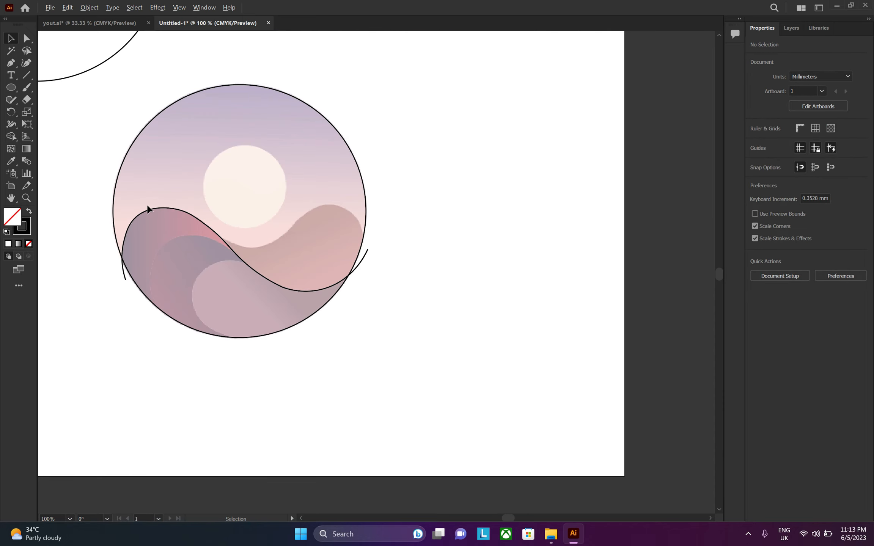
Step: Simplify the traced wave path to 7 points
{"action": "scroll", "coordinate": [147, 206], "scroll_direction": "up", "scroll_amount": 1}
{"action": "left_click", "coordinate": [150, 215]}
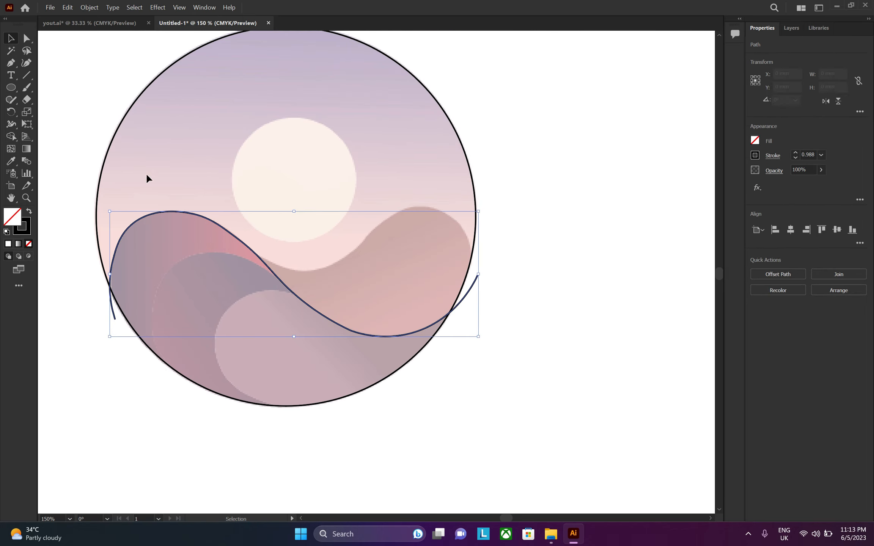
{"action": "left_click", "coordinate": [89, 8]}
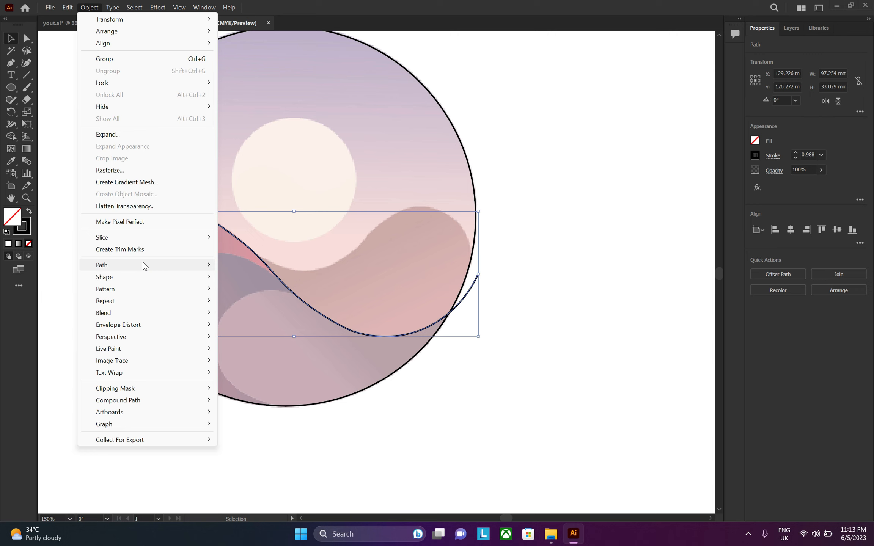
{"action": "mouse_move", "coordinate": [142, 265]}
{"action": "left_click", "coordinate": [258, 332]}
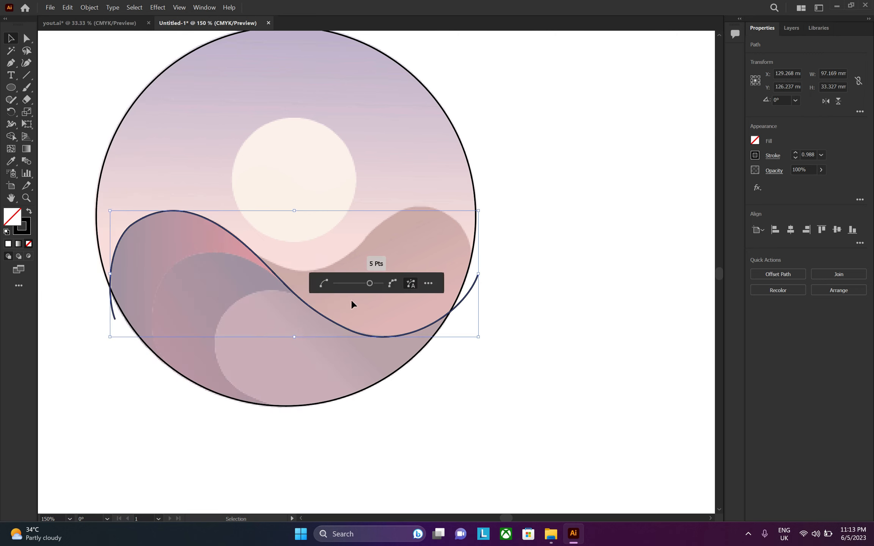
{"action": "left_click_drag", "start_coordinate": [370, 283], "coordinate": [381, 282]}
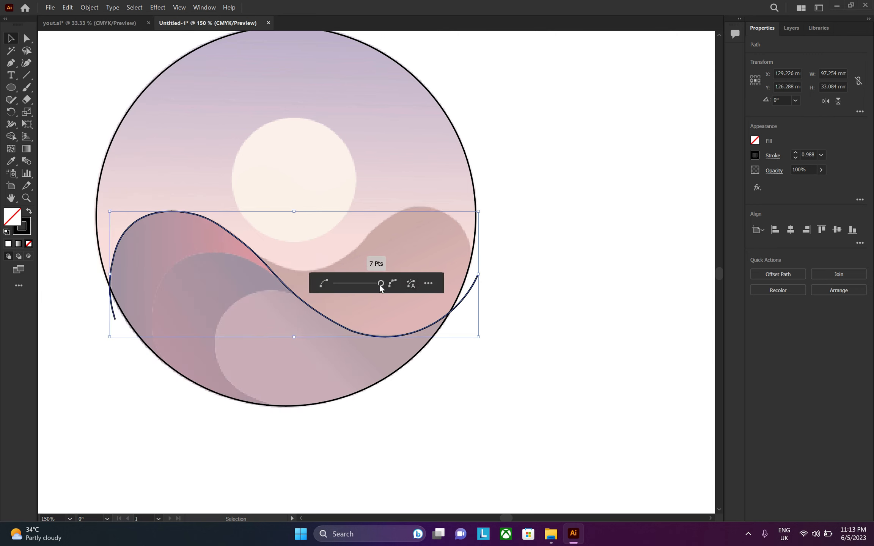
{"action": "left_click", "coordinate": [562, 308]}
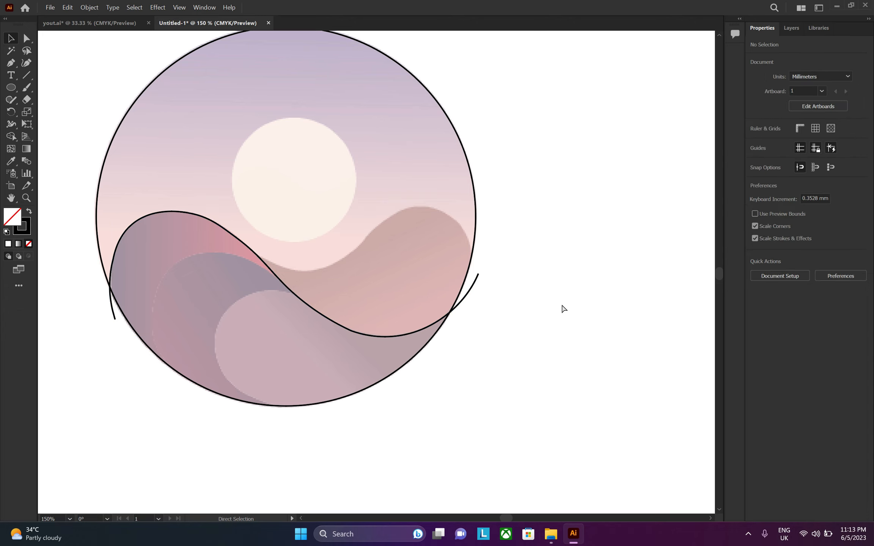
Step: Trace the right wave's upper edge with the Curvature tool from just outside the circle to the trough below the sun, about 46 mm wide
{"action": "key", "text": "shift+grave"}
{"action": "scroll", "coordinate": [476, 269], "scroll_direction": "up", "scroll_amount": 2}
{"action": "left_click", "coordinate": [474, 282]}
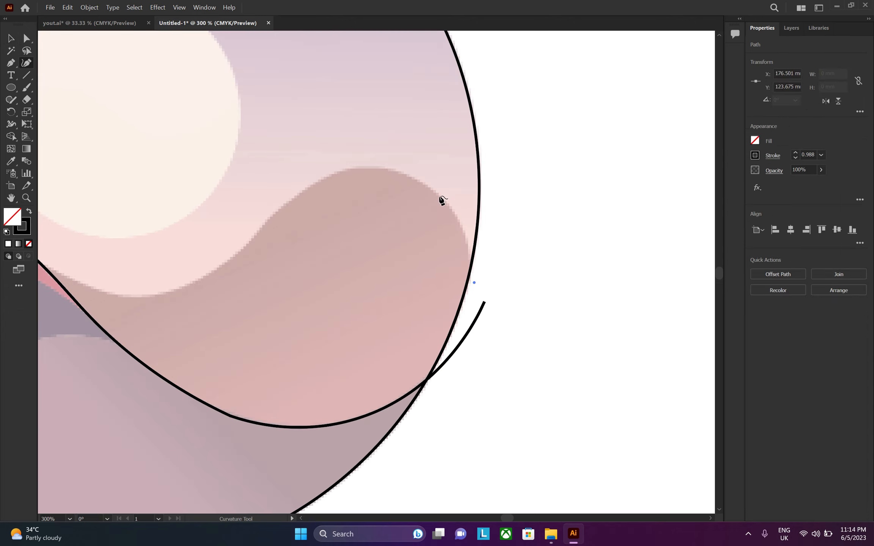
{"action": "left_click", "coordinate": [439, 196]}
{"action": "left_click", "coordinate": [336, 172]}
{"action": "left_click", "coordinate": [262, 227]}
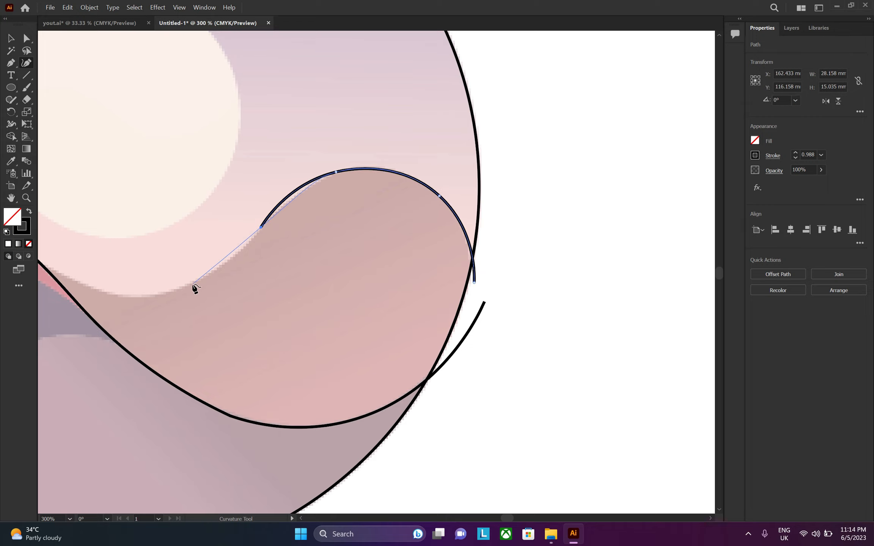
{"action": "left_click", "coordinate": [223, 265]}
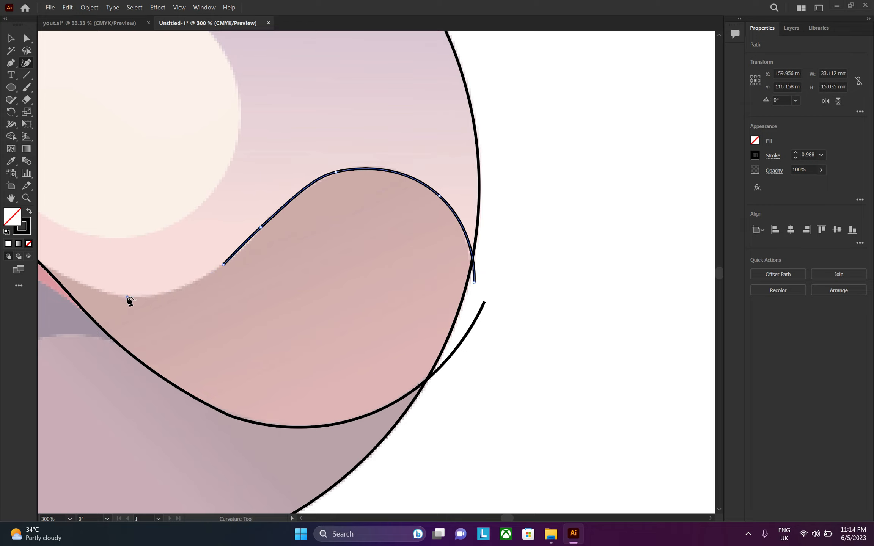
{"action": "left_click", "coordinate": [127, 298]}
Step: Extend the upper wave curve past the S-shaped edge into the left wave, making it about 67 mm wide and 17 mm high overall
{"action": "scroll", "coordinate": [176, 295], "scroll_direction": "down", "scroll_amount": 3}
{"action": "scroll", "coordinate": [146, 285], "scroll_direction": "up", "scroll_amount": 1}
{"action": "scroll", "coordinate": [133, 270], "scroll_direction": "down", "scroll_amount": 1}
{"action": "scroll", "coordinate": [154, 247], "scroll_direction": "up", "scroll_amount": 1}
{"action": "left_click", "coordinate": [192, 286]}
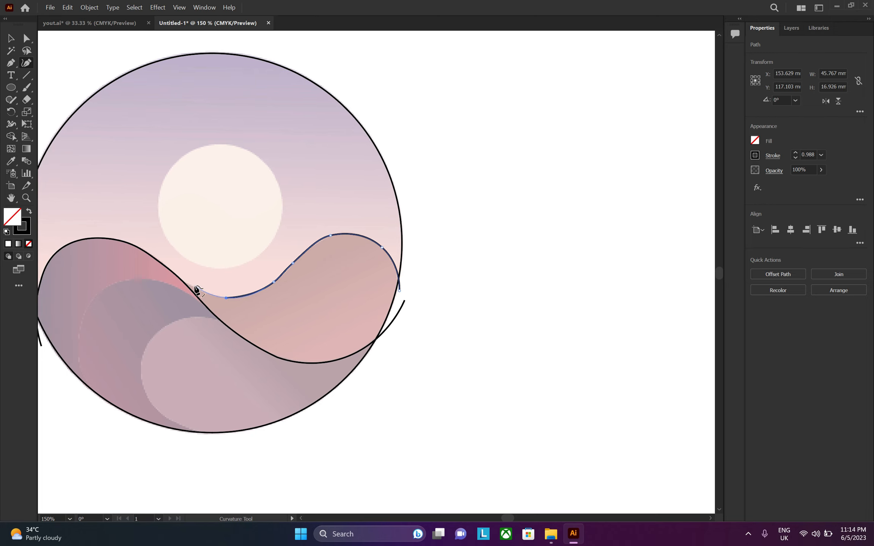
{"action": "scroll", "coordinate": [193, 287], "scroll_direction": "up", "scroll_amount": 2}
{"action": "left_click", "coordinate": [162, 272]}
{"action": "left_click", "coordinate": [97, 259]}
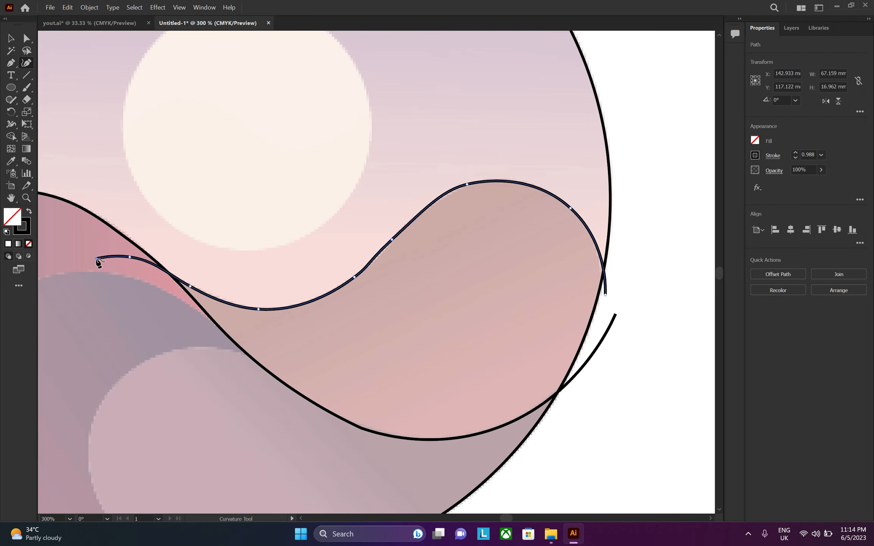
{"action": "left_click", "coordinate": [12, 38]}
{"action": "scroll", "coordinate": [432, 222], "scroll_direction": "down", "scroll_amount": 1}
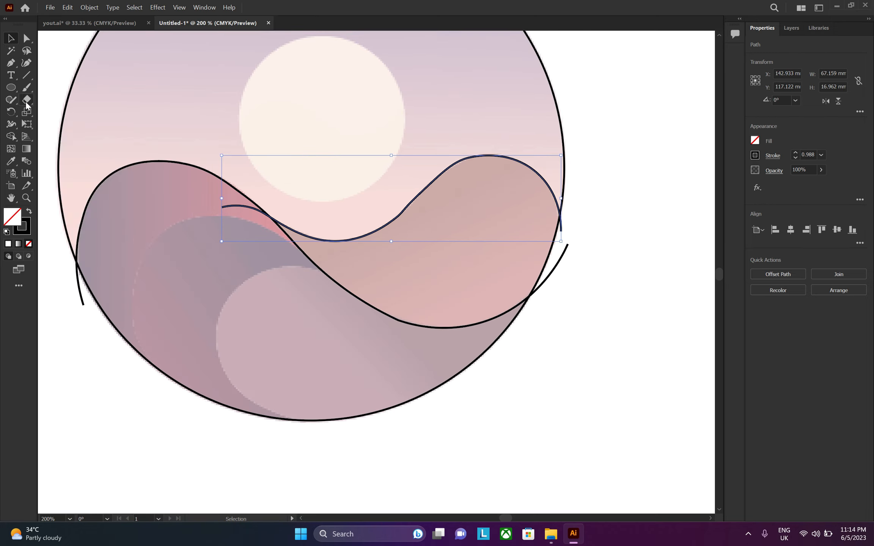
Step: Trace the rounded front wave's edge with the Curvature tool, about 35 mm wide and 32 mm high, overshooting the S-curve and the circle
{"action": "left_click", "coordinate": [27, 63]}
{"action": "scroll", "coordinate": [298, 291], "scroll_direction": "up", "scroll_amount": 2}
{"action": "left_click", "coordinate": [11, 39]}
{"action": "left_click", "coordinate": [190, 205]}
{"action": "left_click", "coordinate": [26, 63]}
{"action": "left_click", "coordinate": [373, 262]}
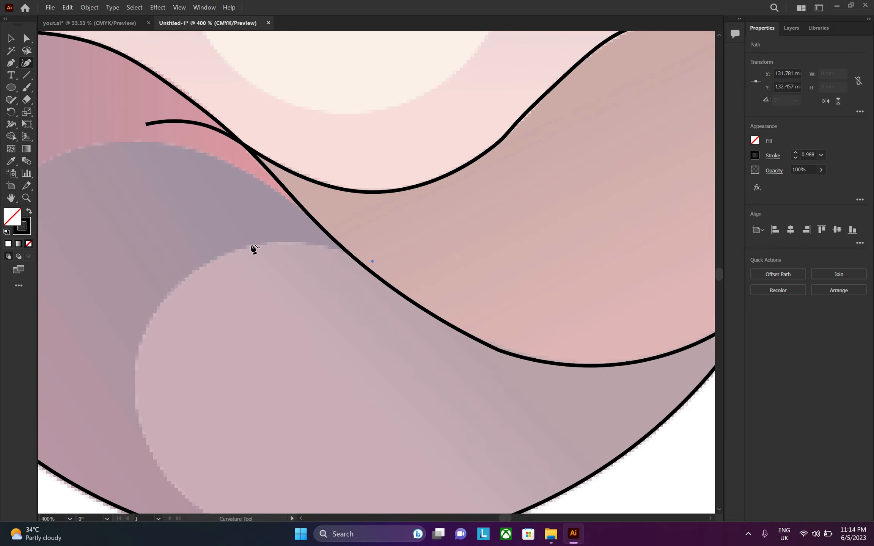
{"action": "left_click", "coordinate": [233, 251]}
{"action": "left_click", "coordinate": [153, 312]}
{"action": "scroll", "coordinate": [153, 312], "scroll_direction": "down", "scroll_amount": 3}
{"action": "left_click", "coordinate": [143, 370]}
{"action": "left_click", "coordinate": [247, 476]}
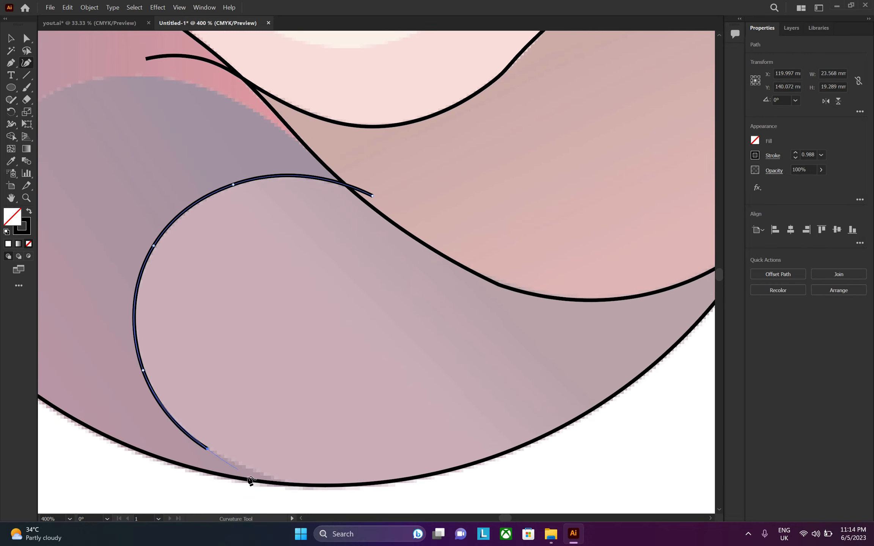
{"action": "left_click", "coordinate": [491, 485]}
{"action": "left_click", "coordinate": [10, 39]}
Step: Select the circle with its wave curves and remove the curve ends overshooting the circle's right side with the Shape Builder
{"action": "scroll", "coordinate": [323, 237], "scroll_direction": "down", "scroll_amount": 6}
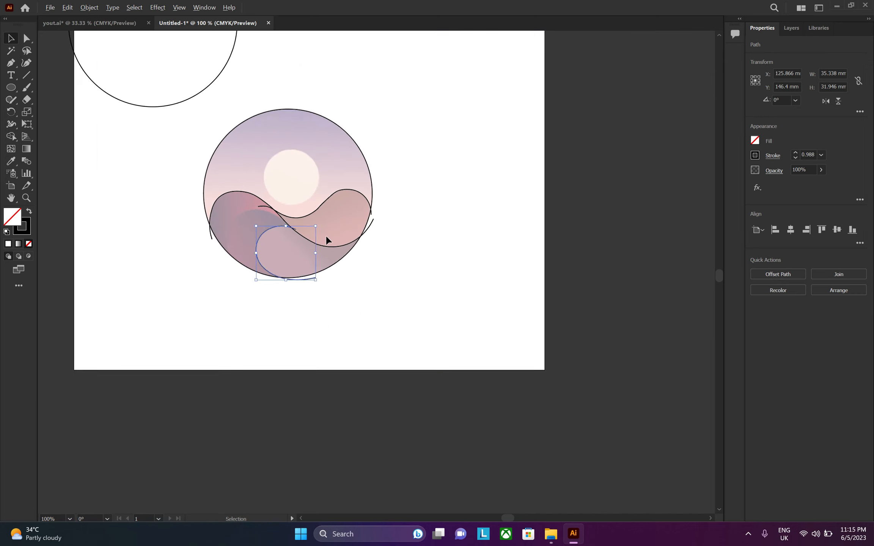
{"action": "scroll", "coordinate": [339, 191], "scroll_direction": "up", "scroll_amount": 2}
{"action": "left_click_drag", "start_coordinate": [419, 167], "coordinate": [69, 404]}
{"action": "left_click", "coordinate": [11, 135]}
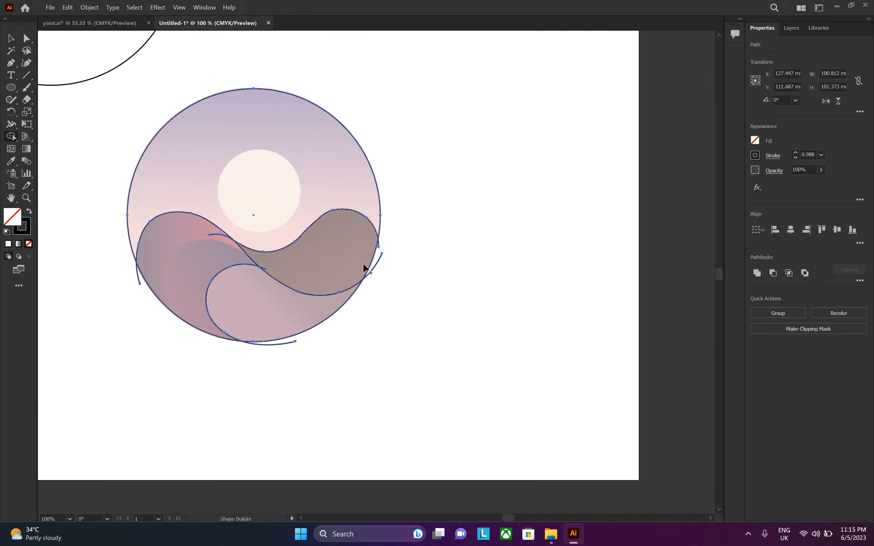
{"action": "scroll", "coordinate": [390, 282], "scroll_direction": "up", "scroll_amount": 2}
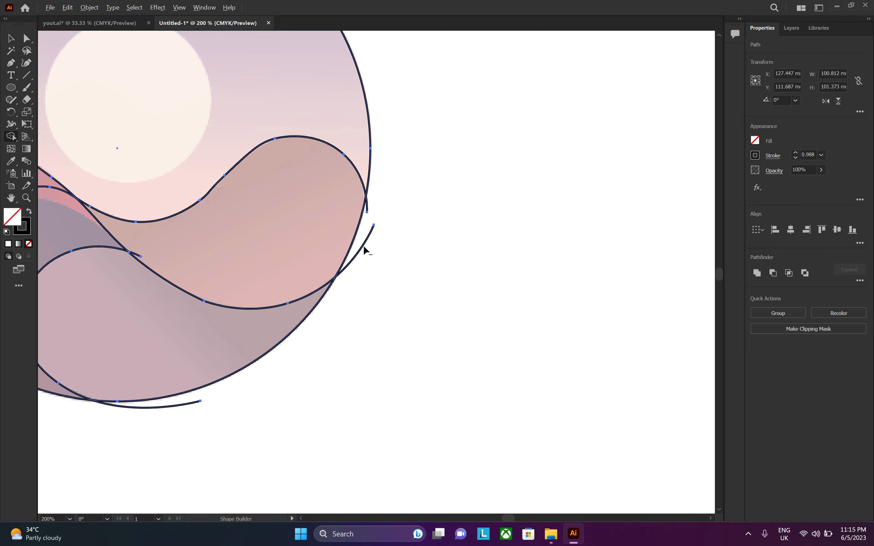
{"action": "scroll", "coordinate": [437, 239], "scroll_direction": "down", "scroll_amount": 3}
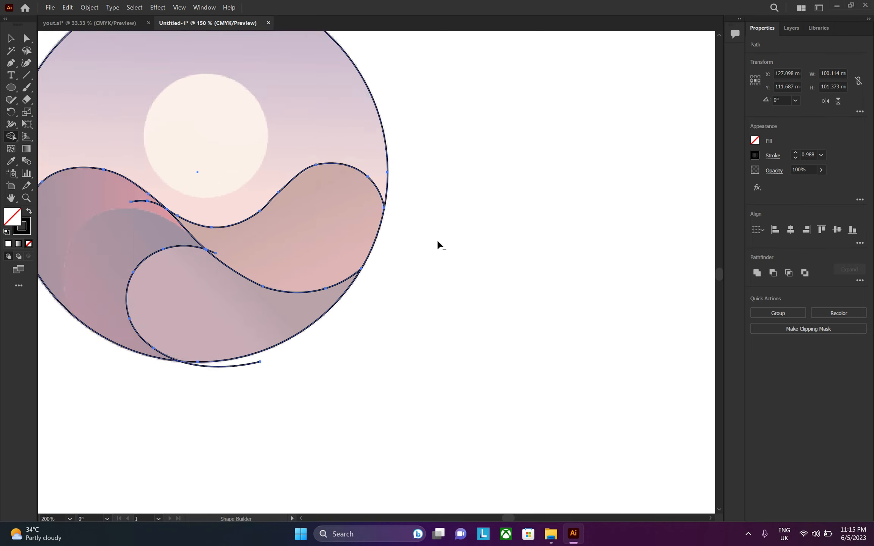
Step: Remove the remaining stray curve ends below the circle, past the S-curve, inside the left wave and outside the left edge with the Shape Builder
{"action": "scroll", "coordinate": [329, 254], "scroll_direction": "up", "scroll_amount": 3}
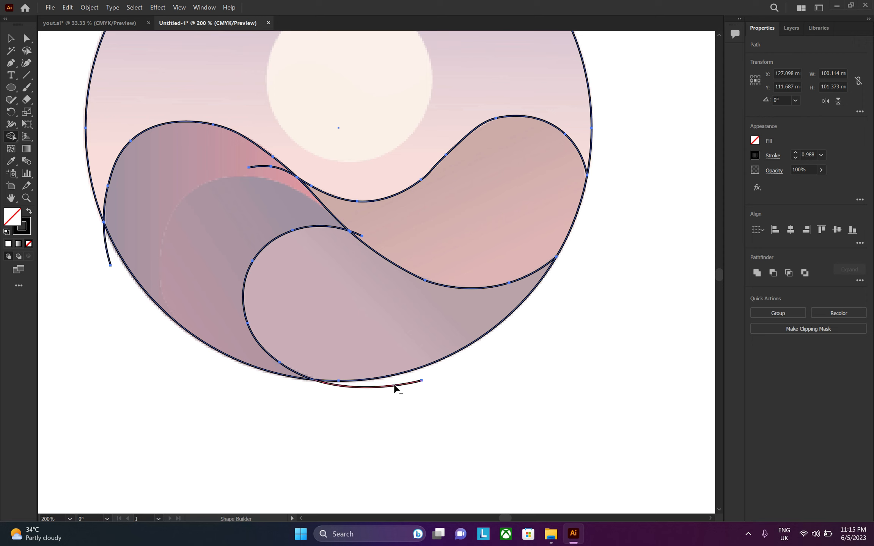
{"action": "left_click", "coordinate": [395, 387], "text": "alt"}
{"action": "left_click", "coordinate": [359, 234], "text": "alt"}
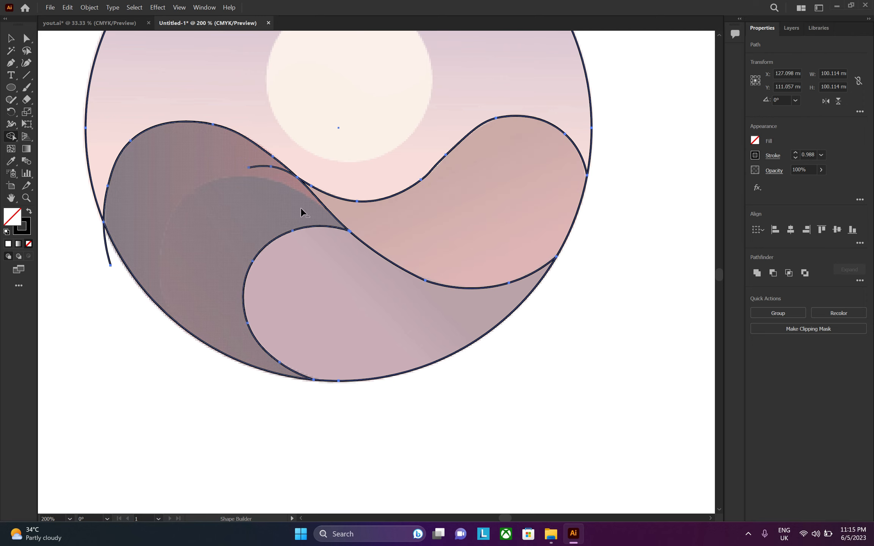
{"action": "left_click", "coordinate": [270, 170], "text": "alt"}
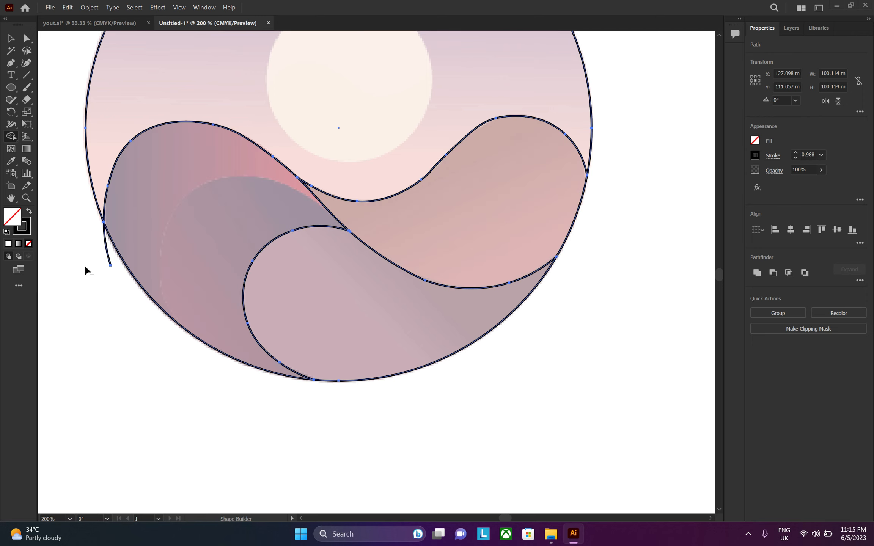
{"action": "left_click", "coordinate": [106, 252], "text": "alt"}
{"action": "scroll", "coordinate": [326, 375], "scroll_direction": "down", "scroll_amount": 2}
{"action": "scroll", "coordinate": [349, 271], "scroll_direction": "up", "scroll_amount": 1}
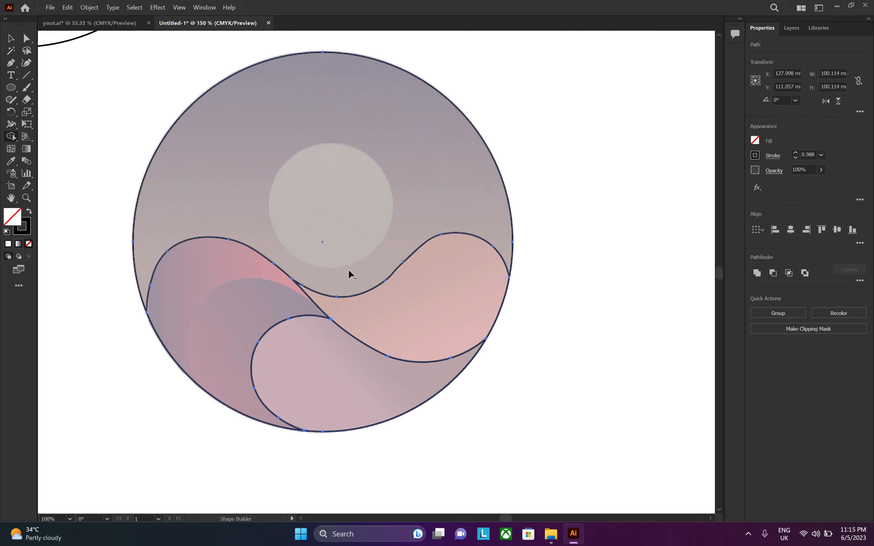
Step: Paste the column of seven color palette rectangles and place it on the artboard to the right of the logo
{"action": "scroll", "coordinate": [328, 328], "scroll_direction": "down", "scroll_amount": 1}
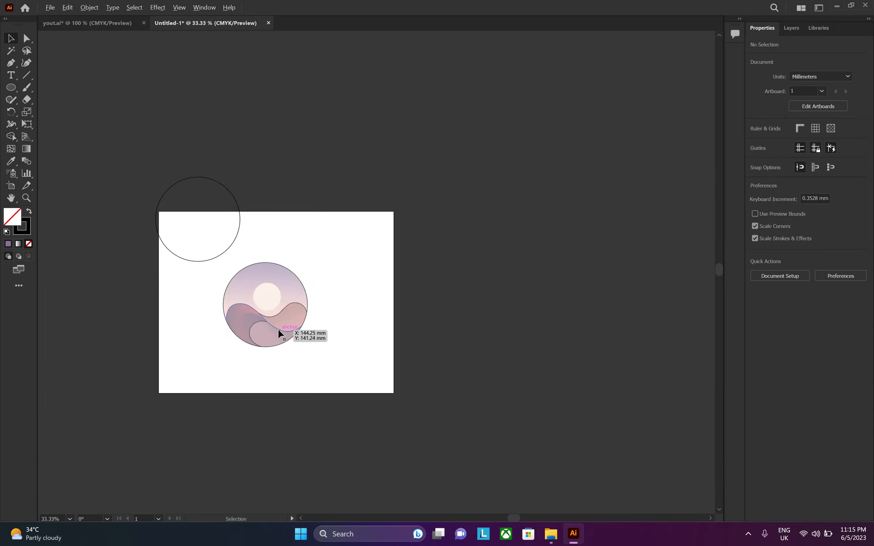
{"action": "scroll", "coordinate": [279, 331], "scroll_direction": "up", "scroll_amount": 2}
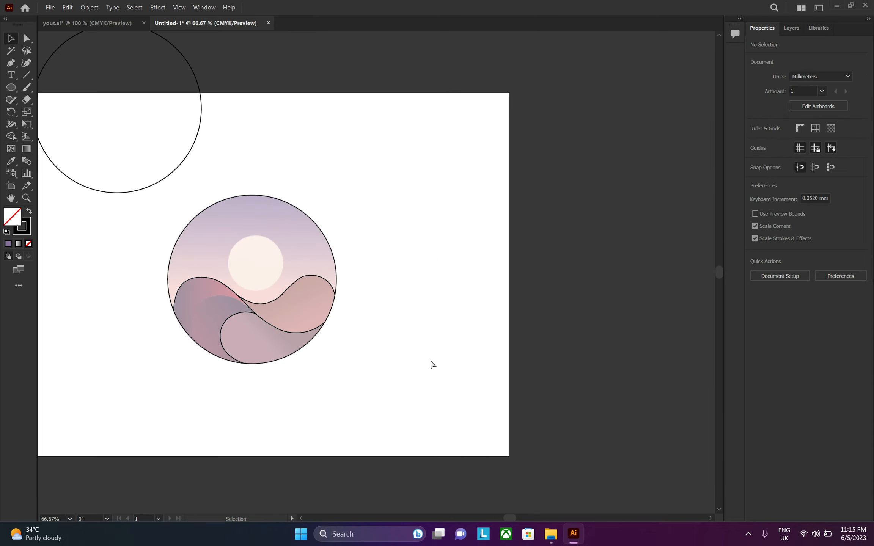
{"action": "key", "text": "ctrl+v"}
{"action": "key", "text": "v"}
{"action": "left_click_drag", "start_coordinate": [379, 172], "coordinate": [434, 163]}
{"action": "left_click", "coordinate": [487, 220]}
{"action": "left_click", "coordinate": [413, 188]}
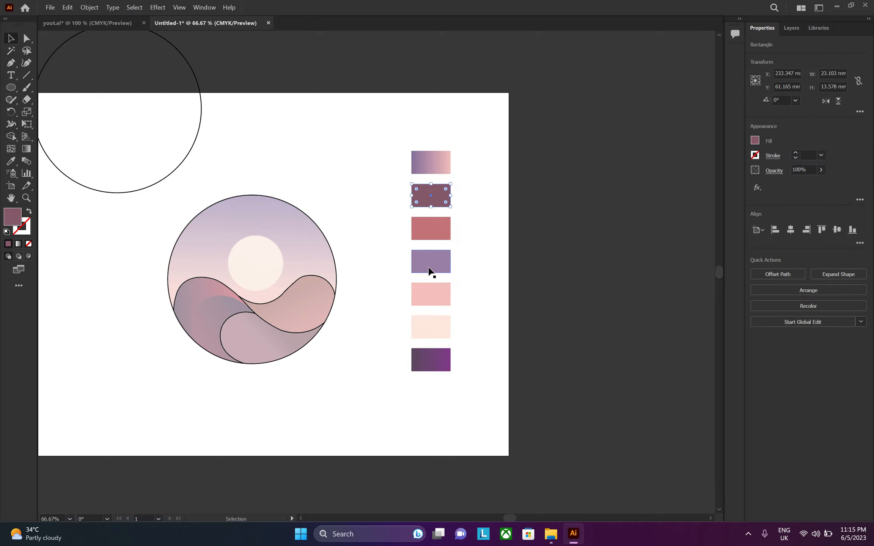
{"action": "left_click", "coordinate": [386, 340]}
Step: Select the circle with all wave paths and fill the right wave region with dark purple using the Shape Builder
{"action": "left_click_drag", "start_coordinate": [356, 210], "coordinate": [143, 392]}
{"action": "key", "text": "shift+m"}
{"action": "left_click", "coordinate": [756, 141]}
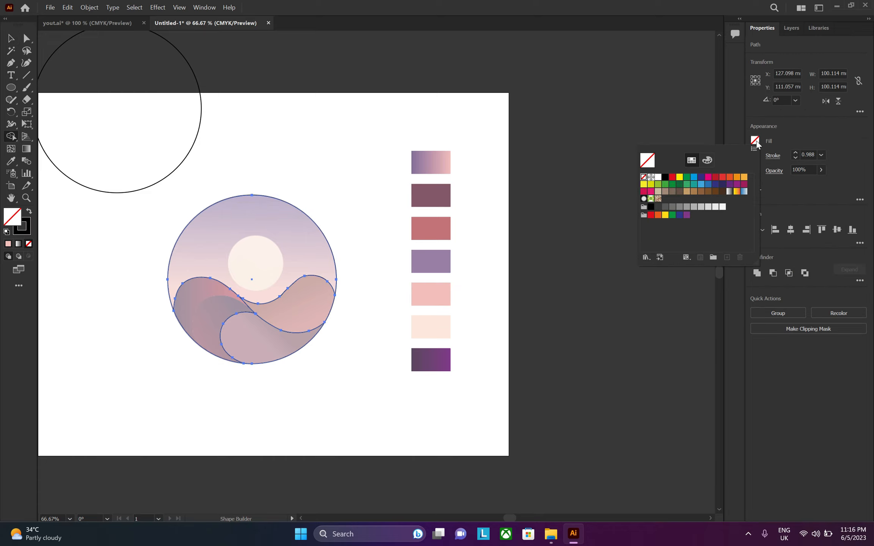
{"action": "left_click", "coordinate": [730, 184]}
{"action": "left_click", "coordinate": [298, 309]}
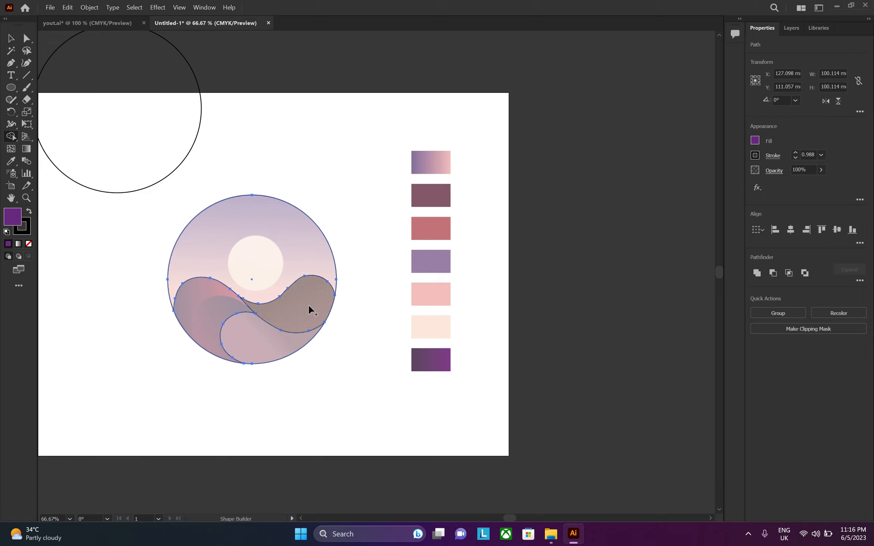
{"action": "left_click", "coordinate": [309, 304]}
Step: Fill the sky region with dark brown and the lower front wave region with light tan using the Shape Builder
{"action": "left_click", "coordinate": [756, 141]}
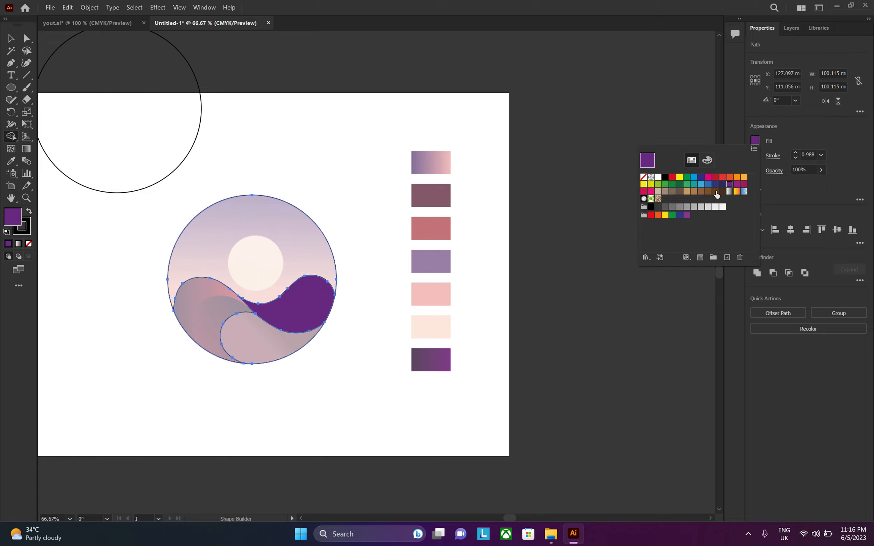
{"action": "left_click", "coordinate": [266, 251]}
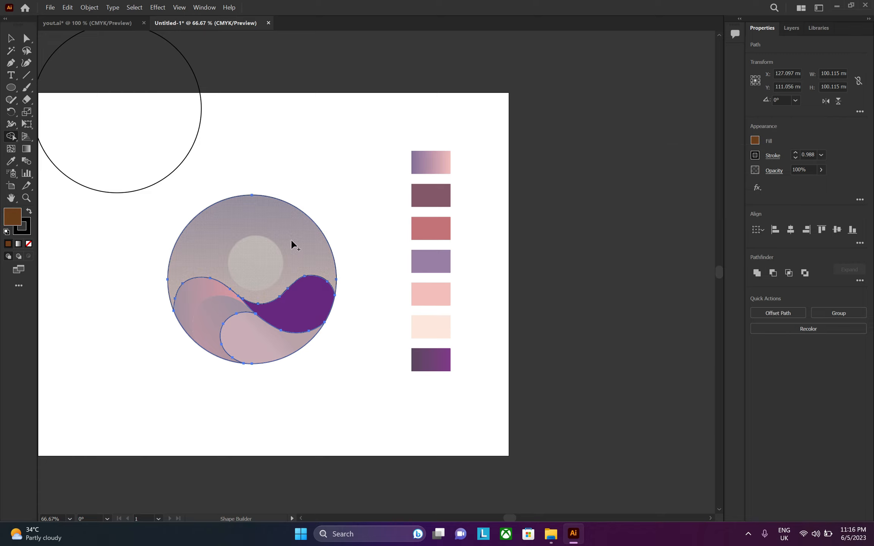
{"action": "left_click", "coordinate": [291, 250]}
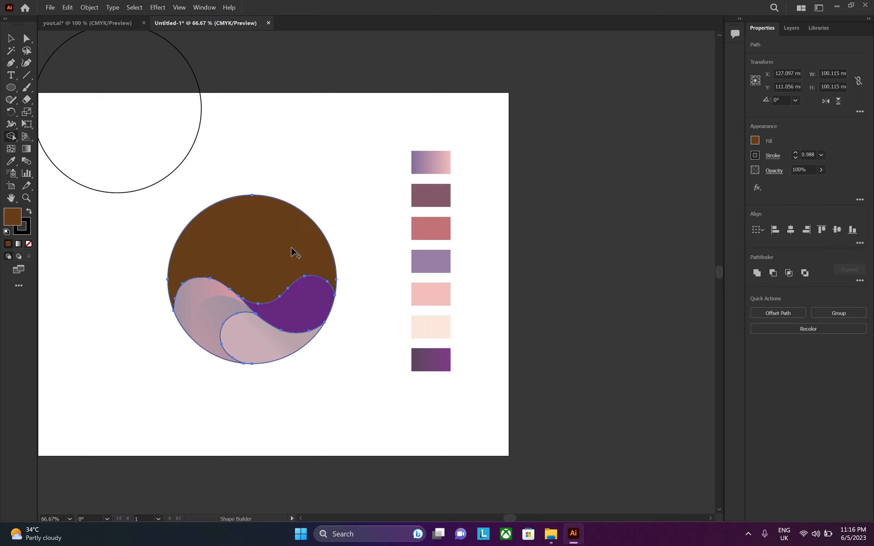
{"action": "left_click", "coordinate": [756, 141]}
{"action": "left_click", "coordinate": [688, 192]}
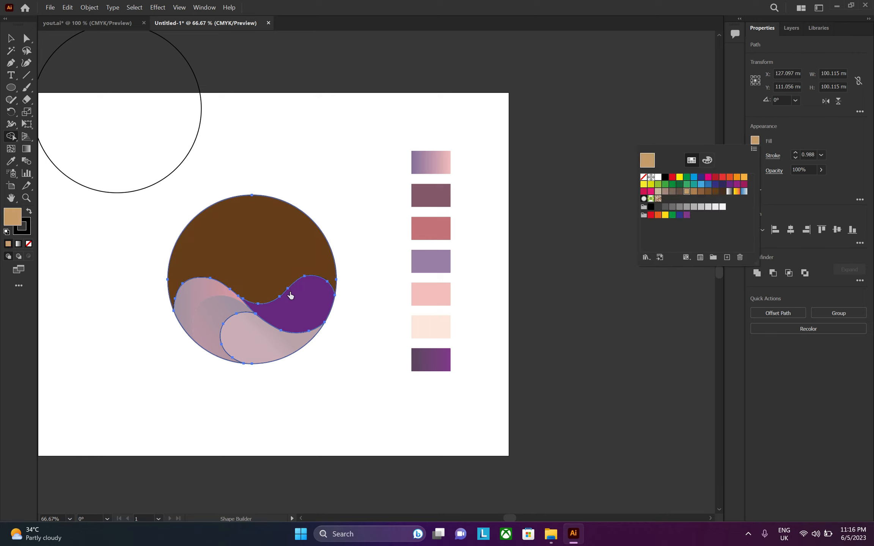
{"action": "left_click", "coordinate": [243, 351]}
{"action": "left_click", "coordinate": [269, 354]}
Step: Fill the left wave region with yellow using the Shape Builder
{"action": "left_click", "coordinate": [754, 141]}
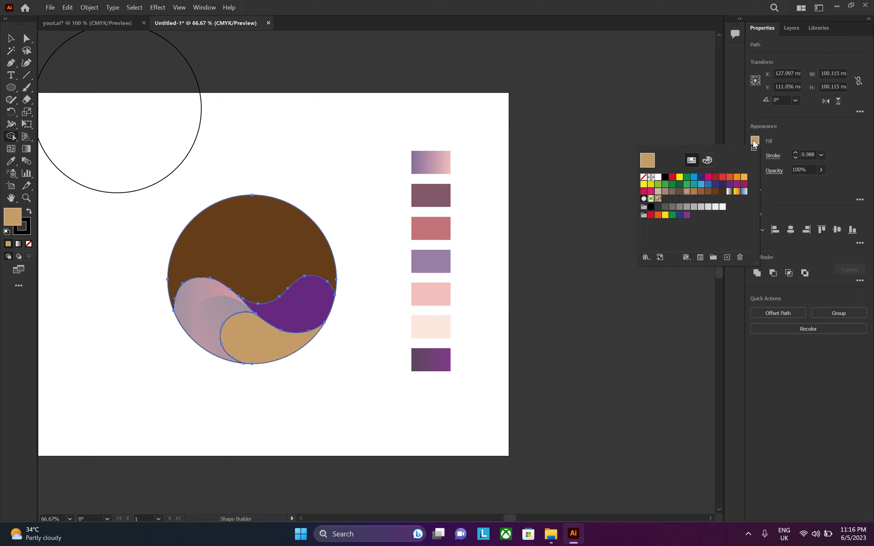
{"action": "left_click", "coordinate": [680, 177]}
{"action": "left_click", "coordinate": [211, 317]}
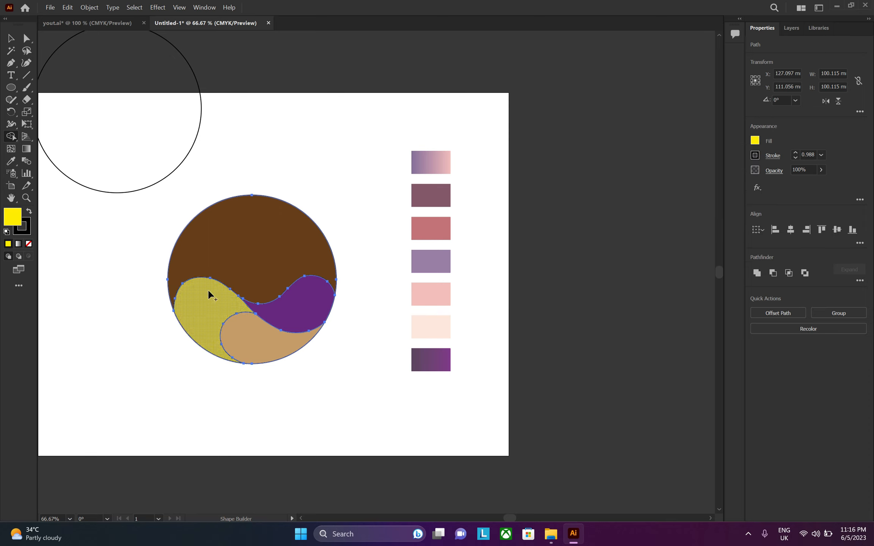
{"action": "left_click", "coordinate": [209, 293]}
Step: Select all the logo's filled shapes and lower their opacity to 38% so the template shows through
{"action": "left_click", "coordinate": [10, 38]}
{"action": "left_click_drag", "start_coordinate": [377, 200], "coordinate": [170, 432]}
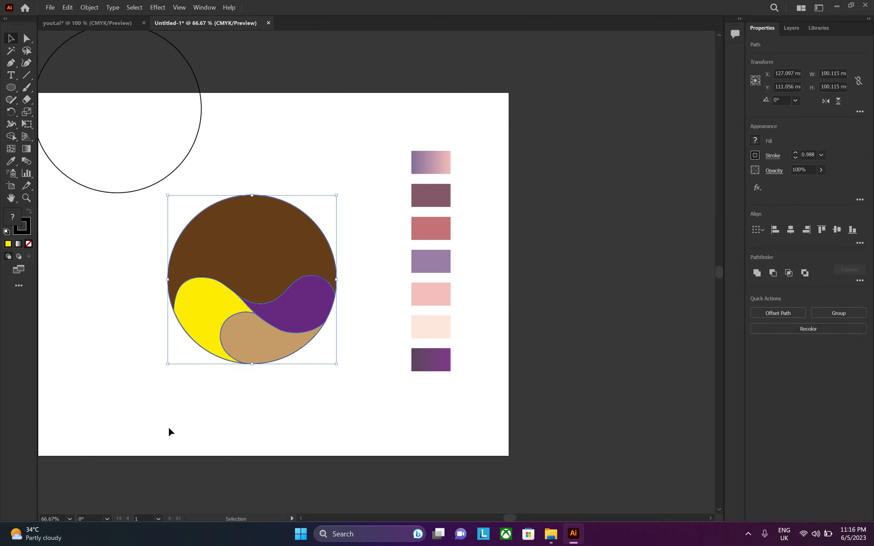
{"action": "left_click", "coordinate": [821, 171]}
{"action": "left_click_drag", "start_coordinate": [820, 183], "coordinate": [798, 183]}
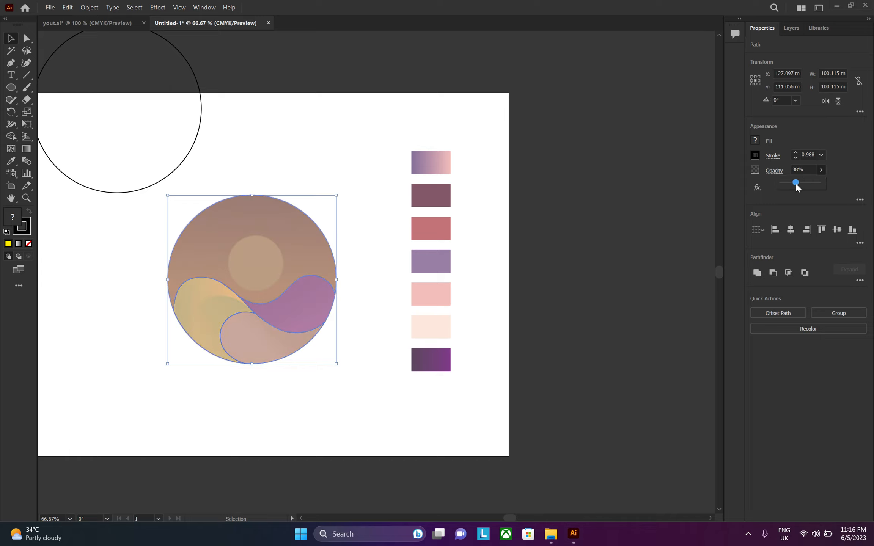
{"action": "left_click", "coordinate": [358, 319]}
Step: Recolor the right wave with the light pink palette rectangle using the Eyedropper
{"action": "left_click", "coordinate": [303, 314]}
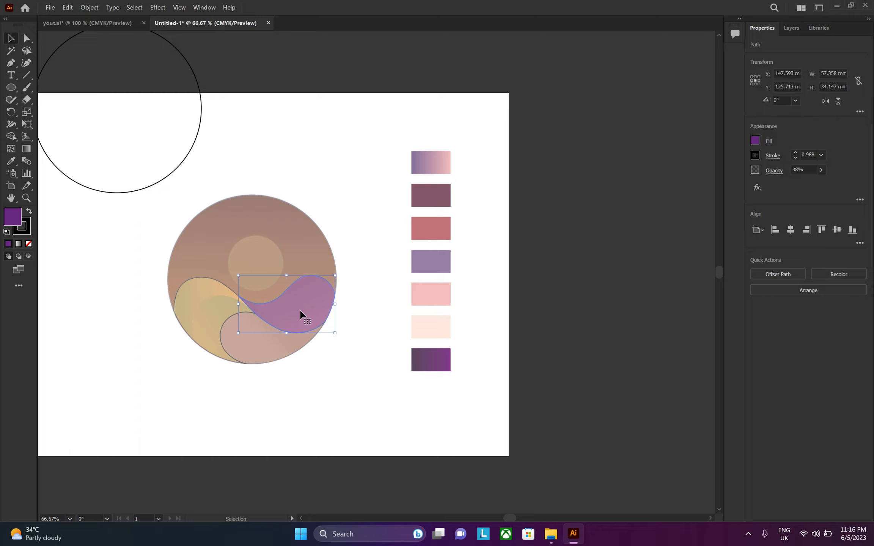
{"action": "left_click", "coordinate": [11, 161]}
{"action": "left_click", "coordinate": [437, 287]}
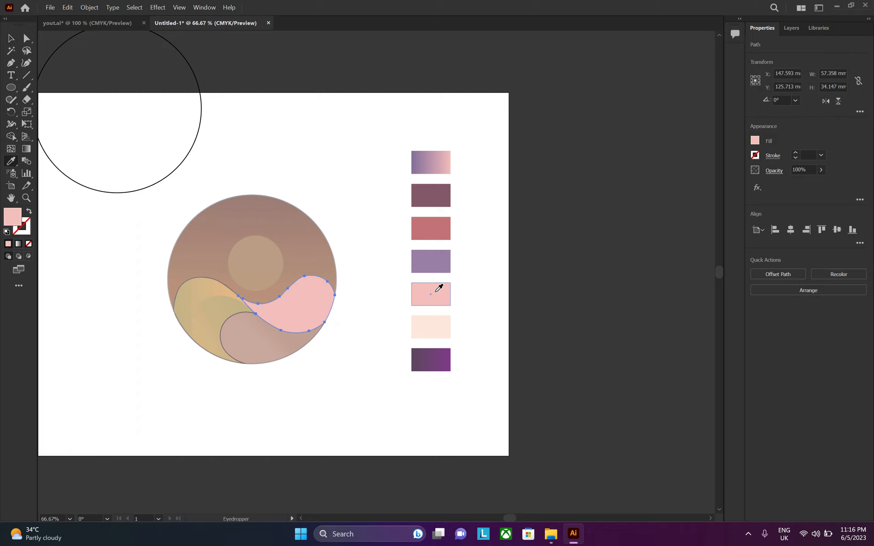
Step: Recolor the lower front wave with the muted purple palette rectangle using the Eyedropper, keeping the wave in its original position
{"action": "left_click", "coordinate": [11, 38]}
{"action": "left_click_drag", "start_coordinate": [263, 352], "coordinate": [285, 404]}
{"action": "key", "text": "ctrl+z"}
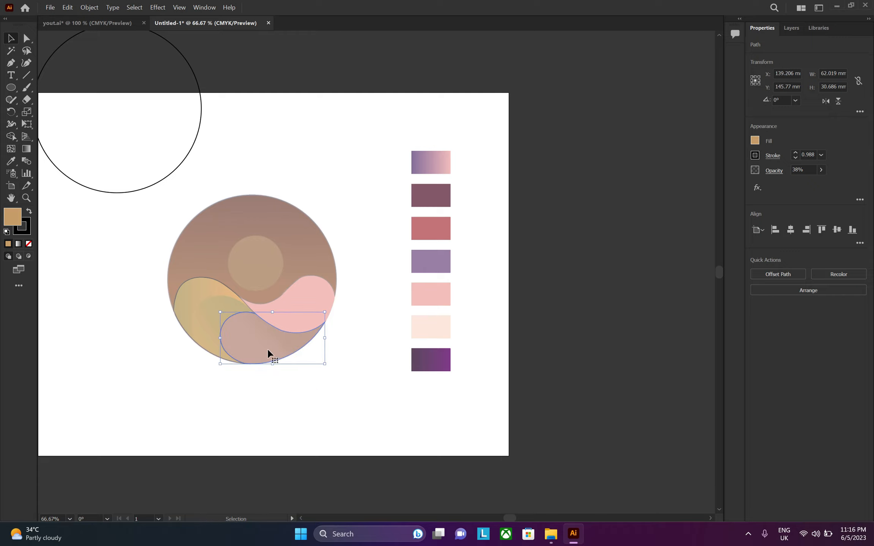
{"action": "left_click_drag", "start_coordinate": [269, 355], "coordinate": [292, 408]}
{"action": "key", "text": "ctrl+z"}
{"action": "left_click", "coordinate": [11, 160]}
{"action": "left_click", "coordinate": [429, 260]}
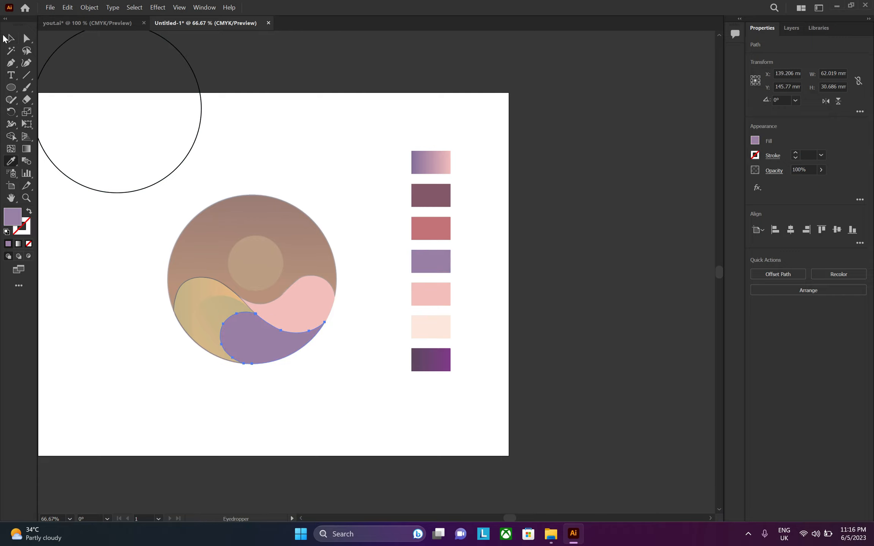
Step: Check the fill color values of the light pink palette rectangle and the lower front wave in the Color Picker
{"action": "left_click", "coordinate": [11, 38]}
{"action": "left_click", "coordinate": [425, 290]}
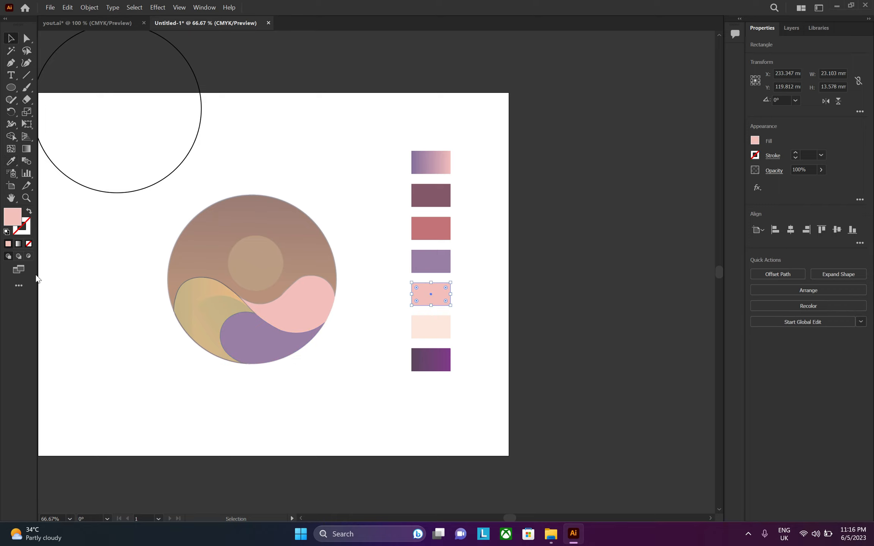
{"action": "double_click", "coordinate": [17, 222]}
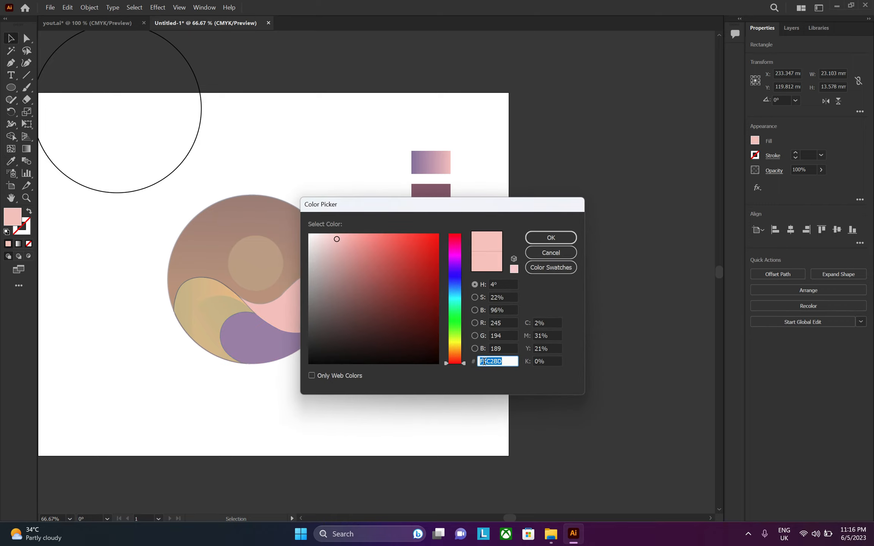
{"action": "left_click", "coordinate": [558, 238]}
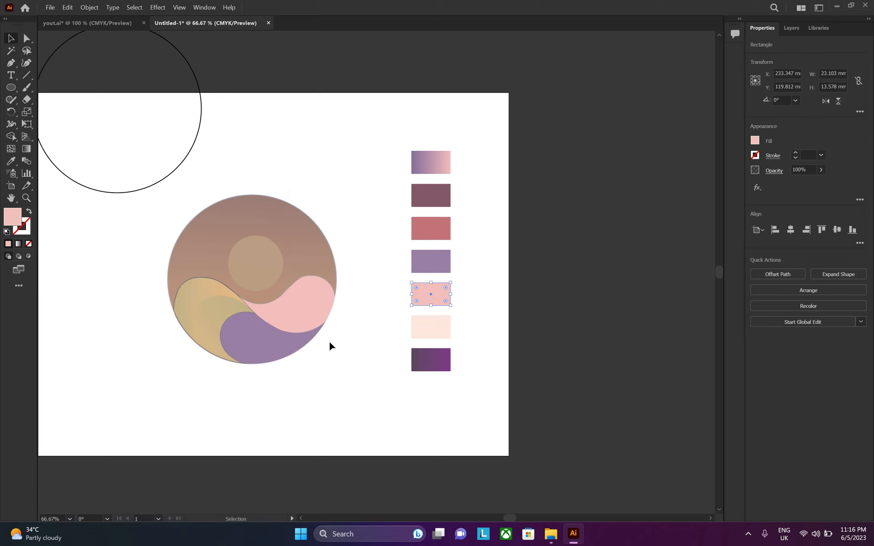
{"action": "left_click", "coordinate": [284, 343]}
{"action": "double_click", "coordinate": [11, 221]}
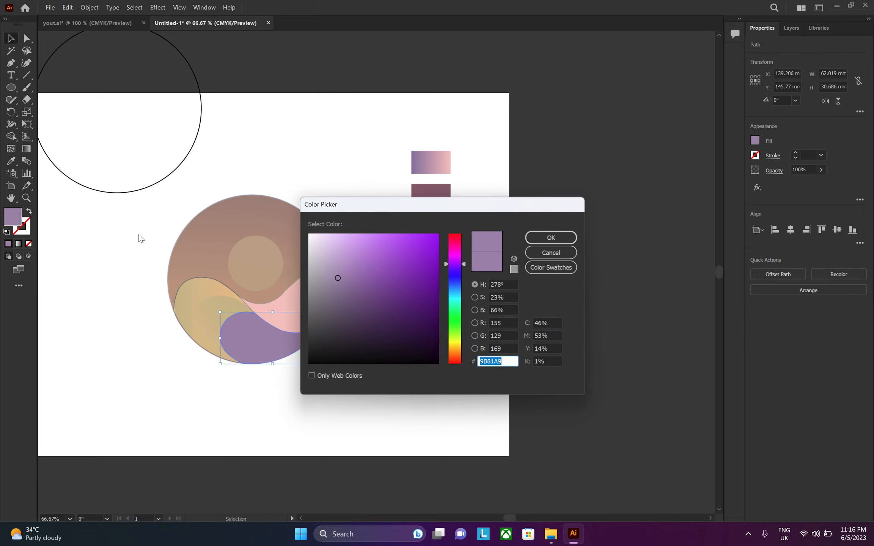
{"action": "key", "text": "Escape"}
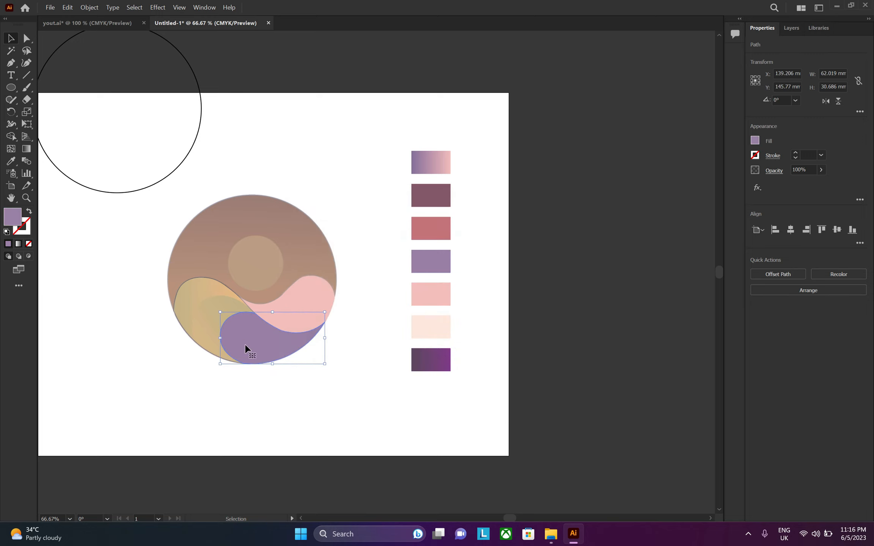
{"action": "left_click", "coordinate": [203, 310]}
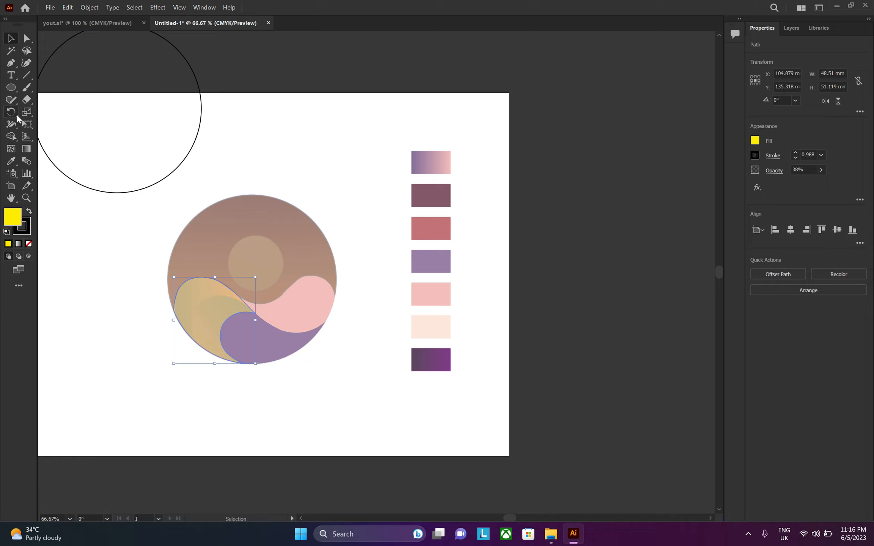
{"action": "left_click", "coordinate": [338, 188]}
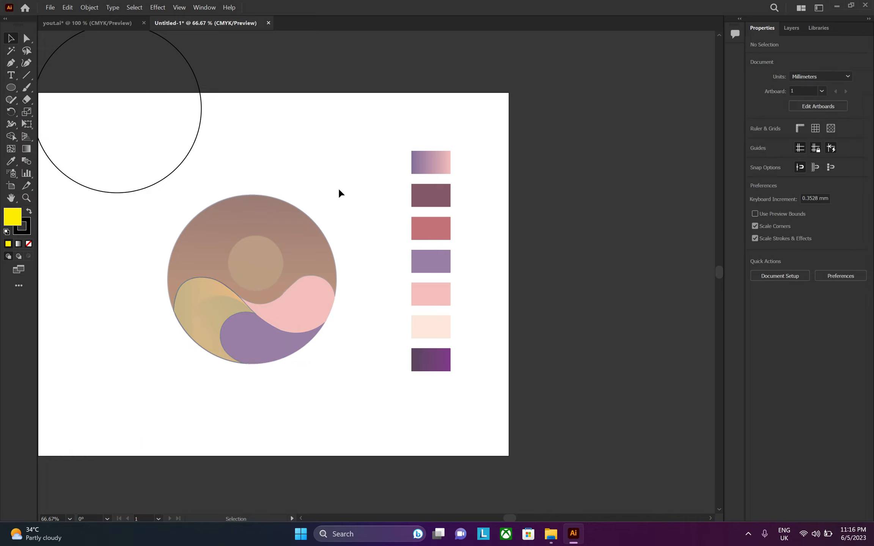
{"action": "left_click", "coordinate": [302, 225]}
{"action": "left_click_drag", "start_coordinate": [303, 225], "coordinate": [356, 286]}
{"action": "key", "text": "ctrl+z"}
Step: Examine the fill and gradient color stops of the purple-to-pink palette rectangle without changing them
{"action": "left_click", "coordinate": [439, 164]}
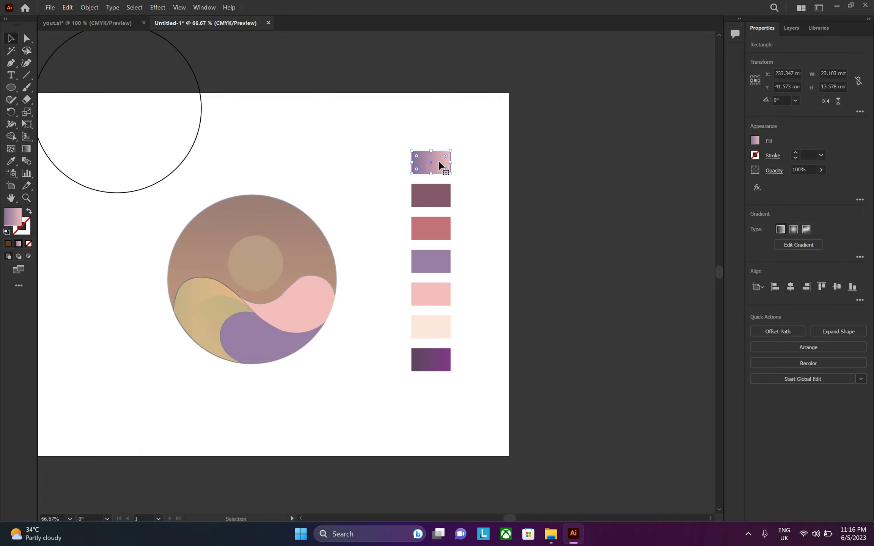
{"action": "double_click", "coordinate": [9, 216]}
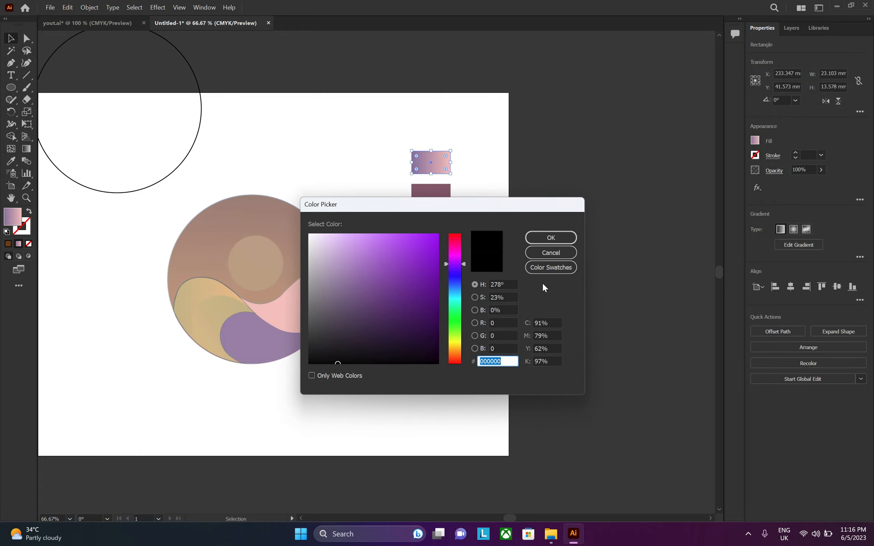
{"action": "left_click", "coordinate": [567, 253]}
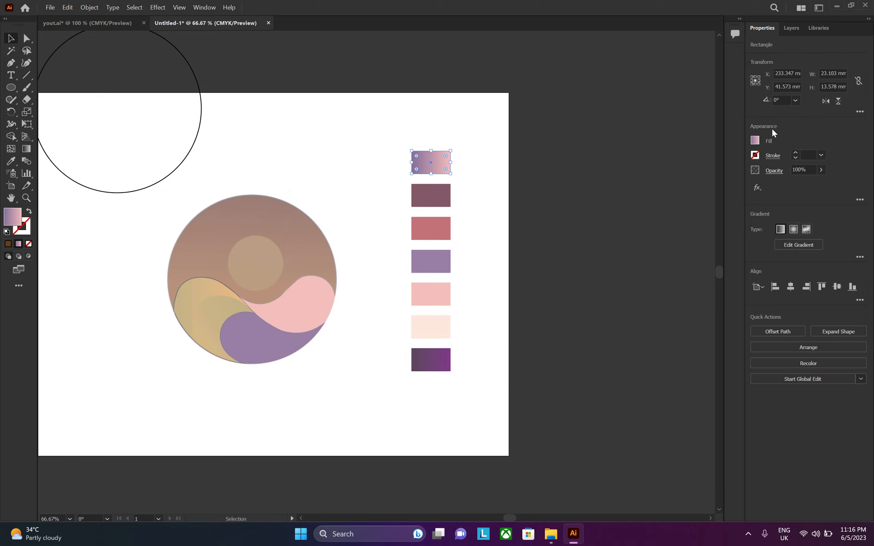
{"action": "left_click", "coordinate": [755, 141]}
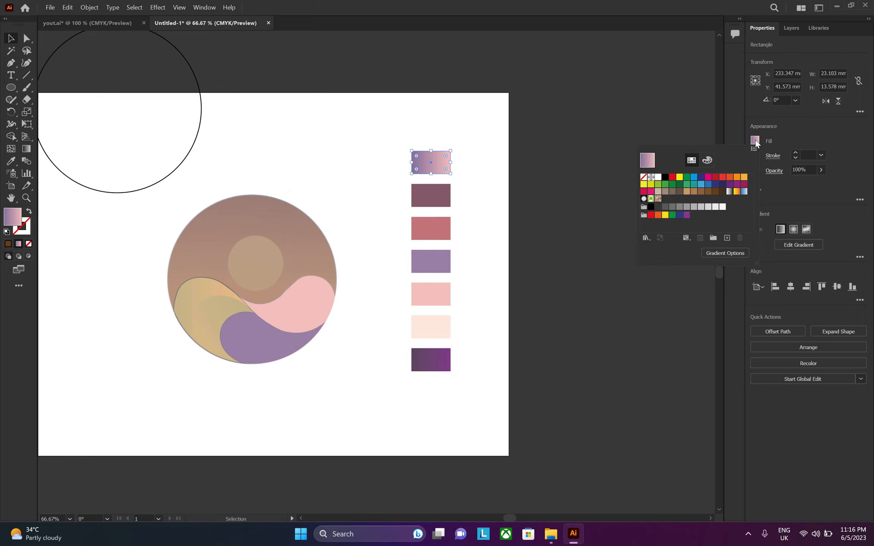
{"action": "left_click", "coordinate": [713, 252]}
{"action": "double_click", "coordinate": [555, 300]}
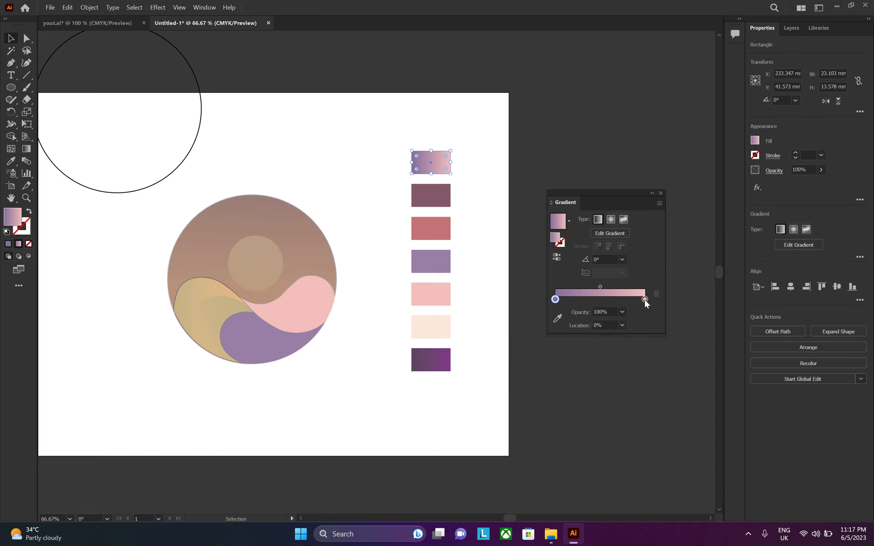
{"action": "double_click", "coordinate": [645, 300]}
{"action": "left_click", "coordinate": [660, 193]}
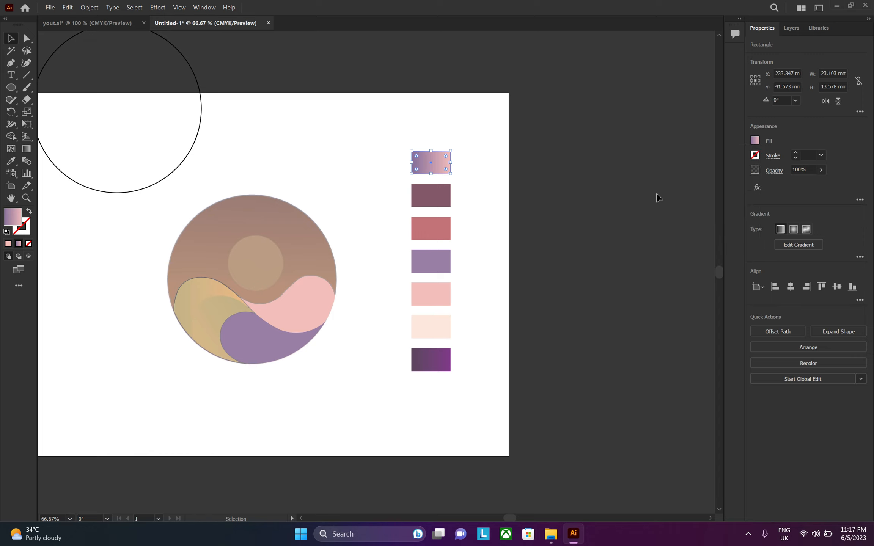
Step: Recolor the large upper sky region with the purple-to-pink gradient palette rectangle using the Eyedropper
{"action": "left_click", "coordinate": [291, 315]}
{"action": "left_click", "coordinate": [267, 259]}
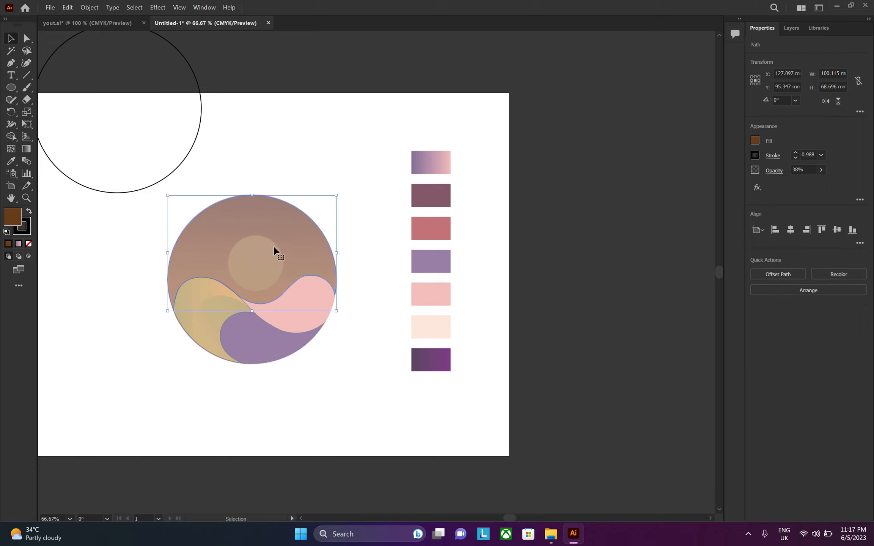
{"action": "left_click", "coordinate": [11, 163]}
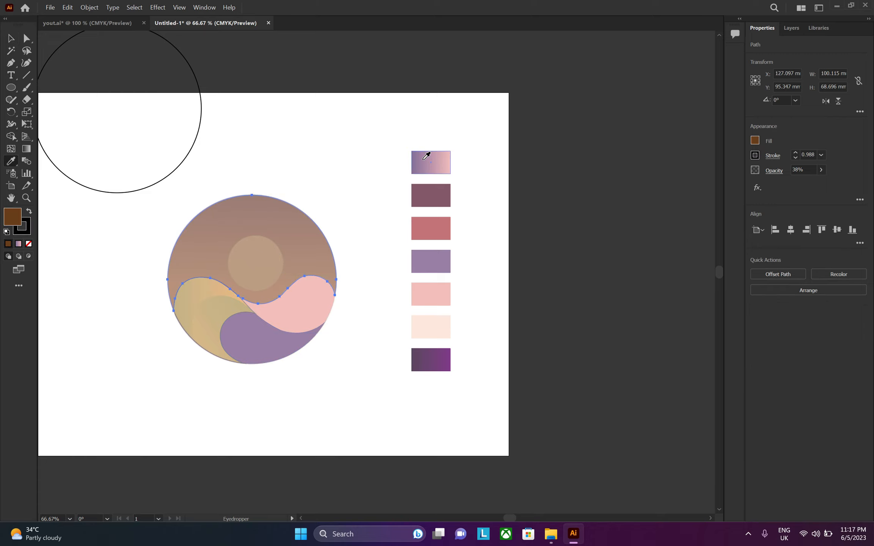
{"action": "left_click", "coordinate": [427, 156]}
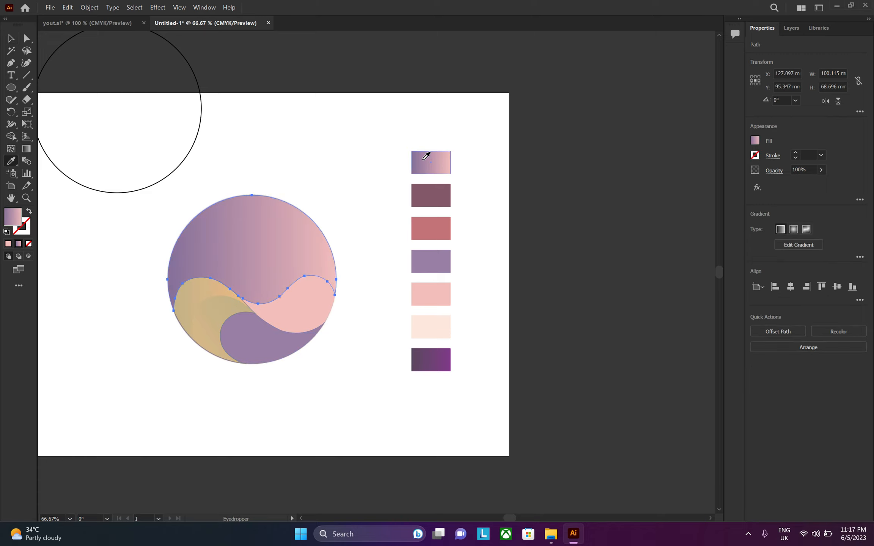
Step: Redirect the sky's gradient vertically with the Gradient tool, from purple at its top to pink near the waves, and deselect it
{"action": "left_click", "coordinate": [26, 149]}
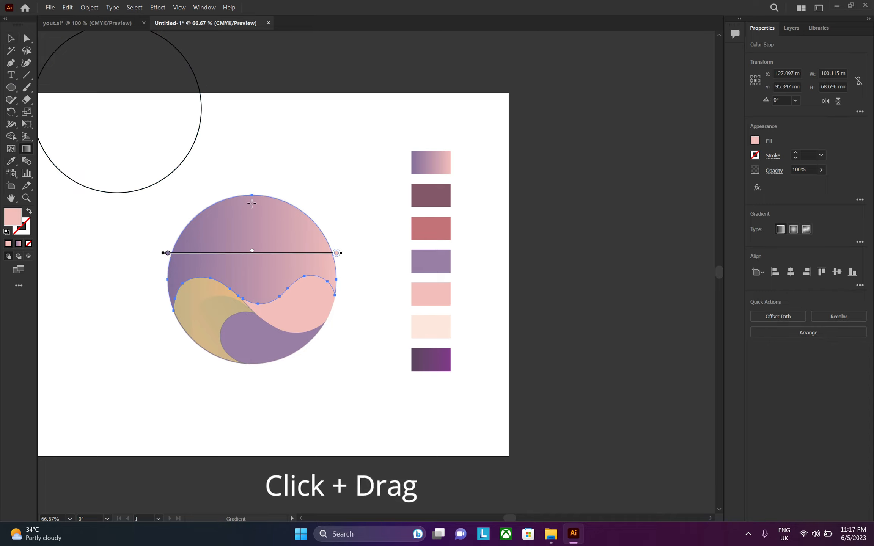
{"action": "left_click_drag", "start_coordinate": [253, 206], "coordinate": [251, 298]}
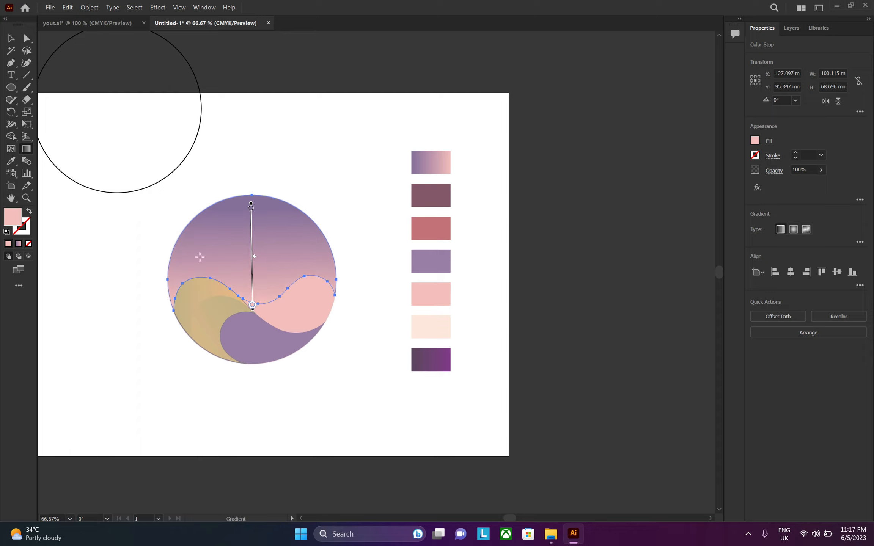
{"action": "left_click", "coordinate": [8, 41]}
{"action": "left_click", "coordinate": [351, 216]}
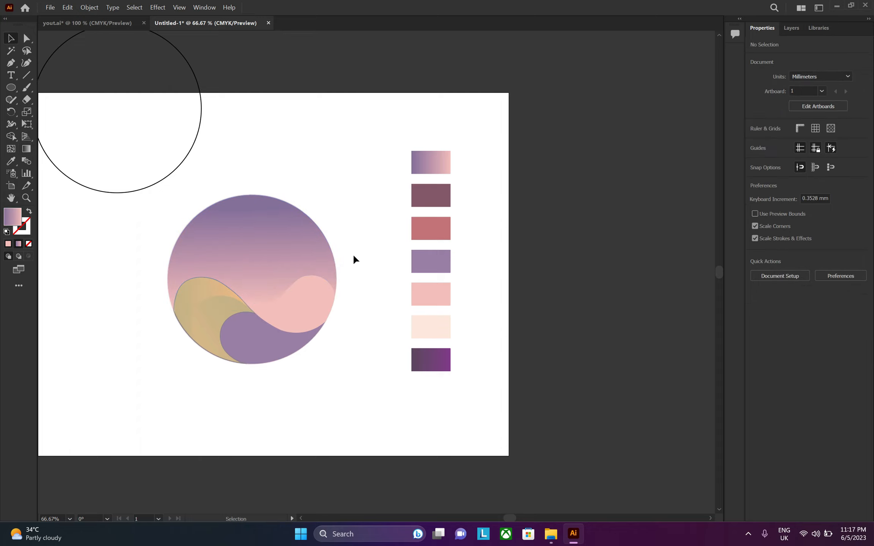
Step: Move the recolored sky, right wave and front wave up clear of the template, and delete the spare outlined circle
{"action": "left_click_drag", "start_coordinate": [363, 266], "coordinate": [190, 374]}
{"action": "left_click", "coordinate": [190, 376]}
{"action": "left_click_drag", "start_coordinate": [275, 363], "coordinate": [347, 231]}
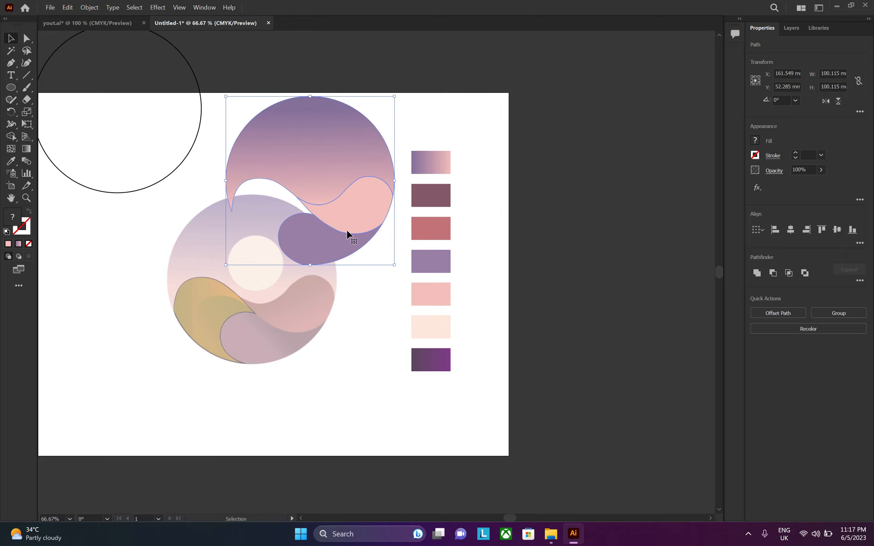
{"action": "left_click_drag", "start_coordinate": [286, 255], "coordinate": [327, 156]}
{"action": "left_click", "coordinate": [297, 302]}
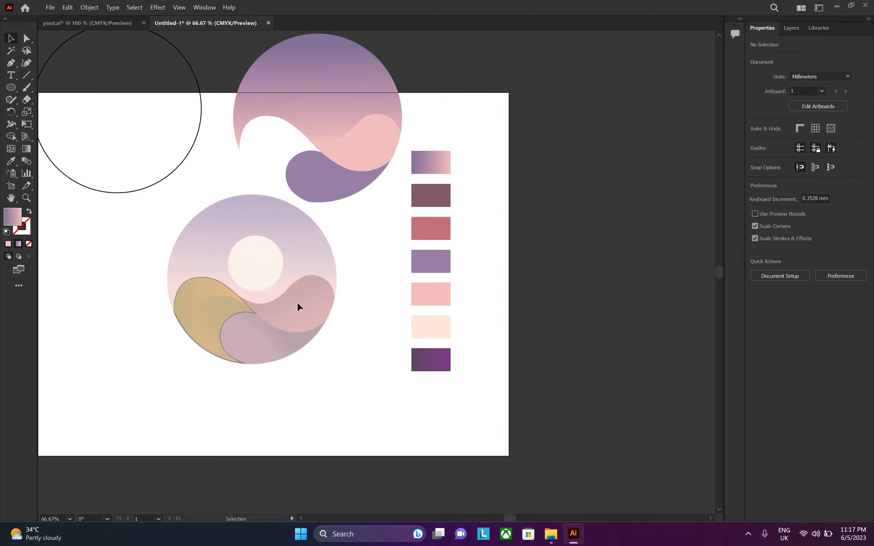
{"action": "left_click", "coordinate": [160, 180]}
{"action": "key", "text": "Delete"}
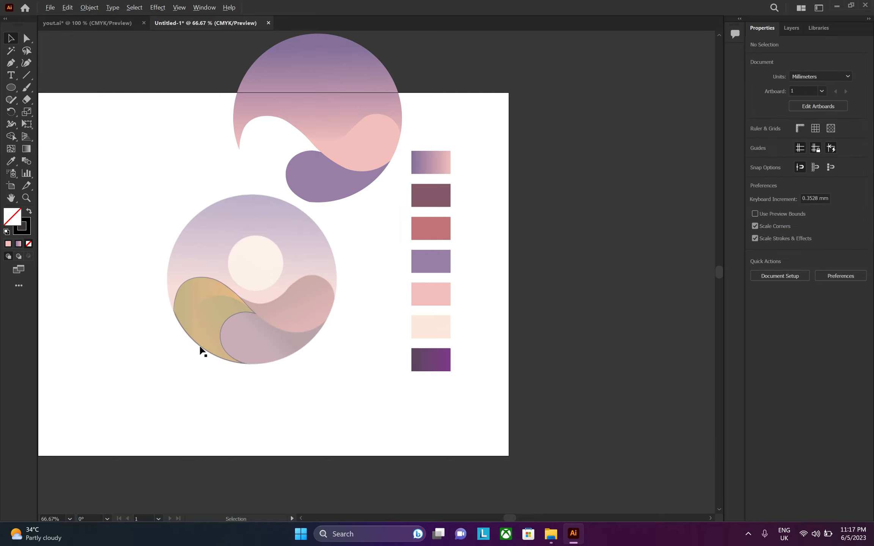
Step: Duplicate the yellow left wave diagonally down and to the right over the template's second wave
{"action": "scroll", "coordinate": [203, 351], "scroll_direction": "up", "scroll_amount": 2}
{"action": "left_click", "coordinate": [217, 287]}
{"action": "left_click_drag", "start_coordinate": [200, 253], "coordinate": [245, 298]}
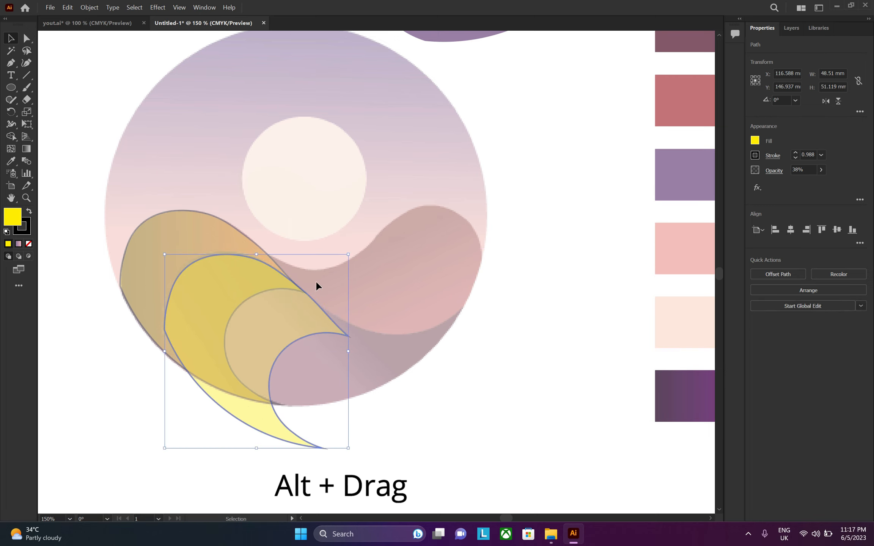
Step: Select both yellow waves and reduce their stroke weight to 0.25 pt
{"action": "left_click_drag", "start_coordinate": [317, 281], "coordinate": [269, 302]}
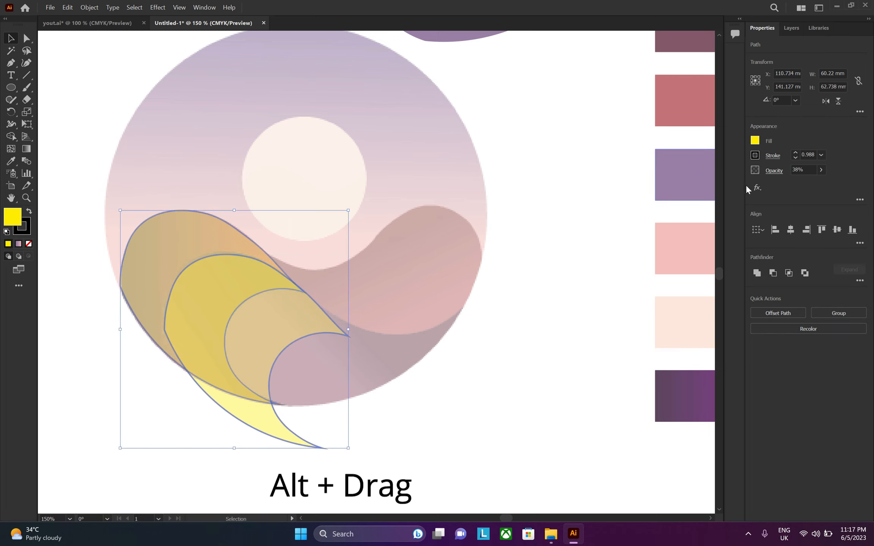
{"action": "left_click", "coordinate": [795, 157]}
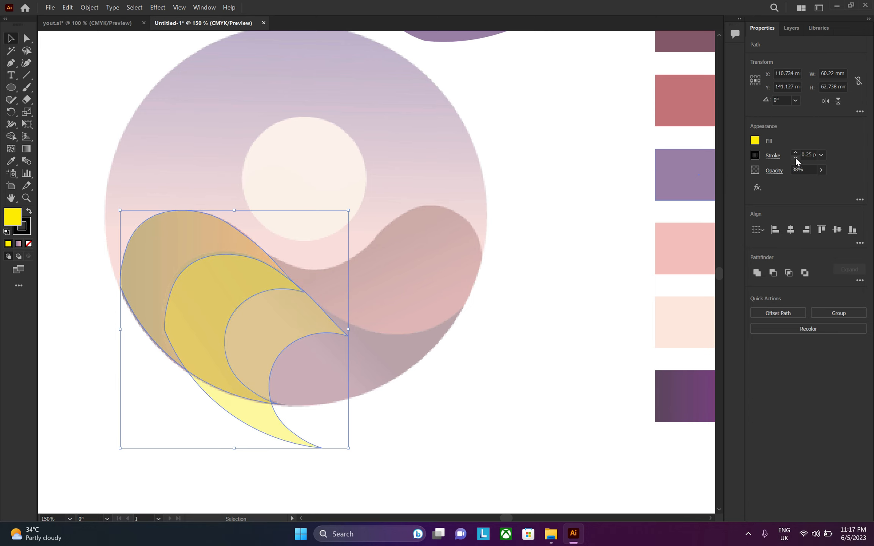
{"action": "left_click", "coordinate": [463, 370]}
Step: Switch the document to Outline view and zoom in on the pointed tip of the original left wave
{"action": "left_click_drag", "start_coordinate": [311, 234], "coordinate": [174, 401]}
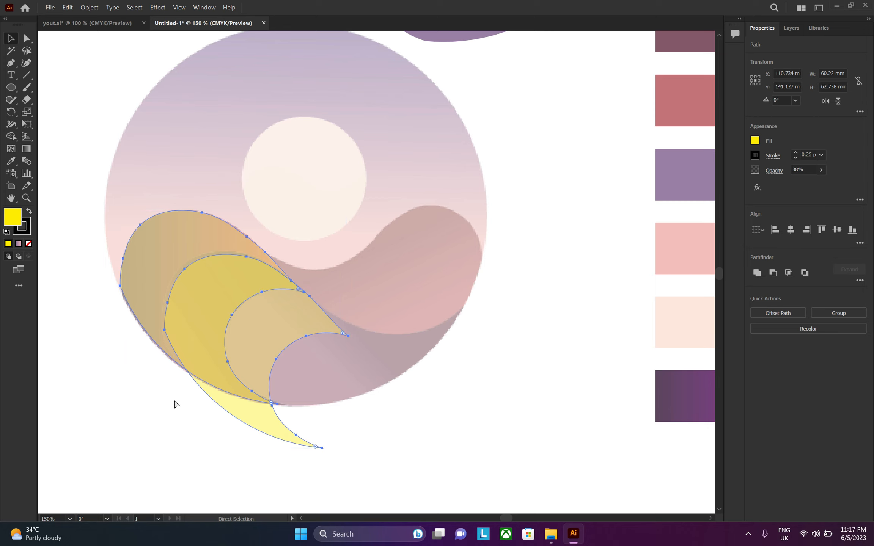
{"action": "key", "text": "ctrl+y"}
{"action": "left_click", "coordinate": [496, 378]}
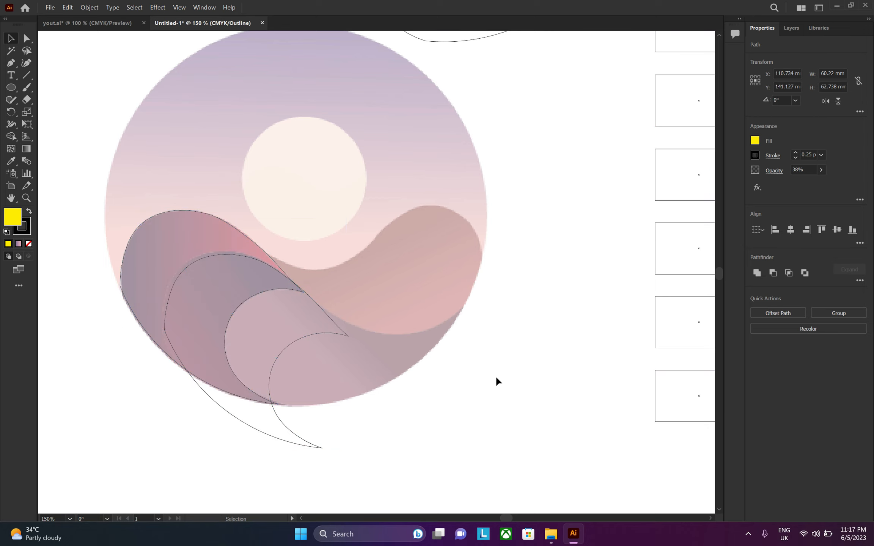
{"action": "scroll", "coordinate": [289, 286], "scroll_direction": "up", "scroll_amount": 6}
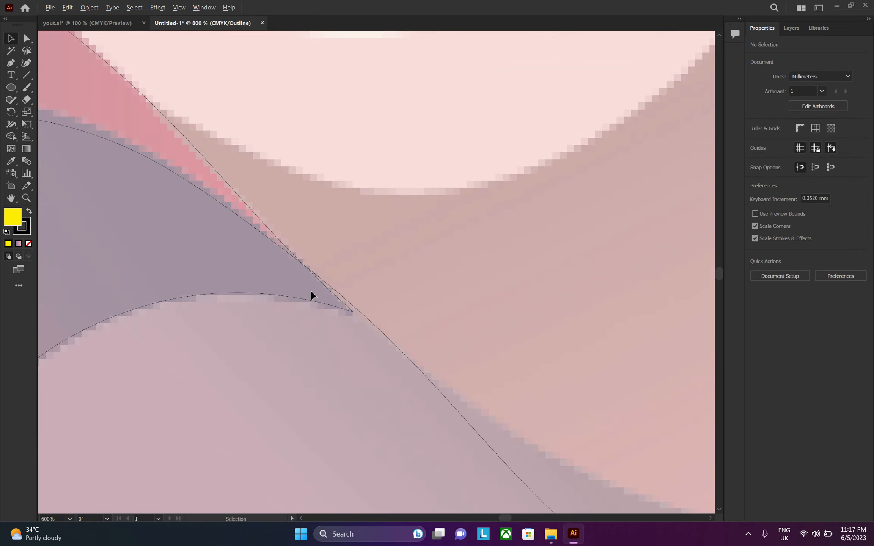
{"action": "left_click", "coordinate": [135, 7]}
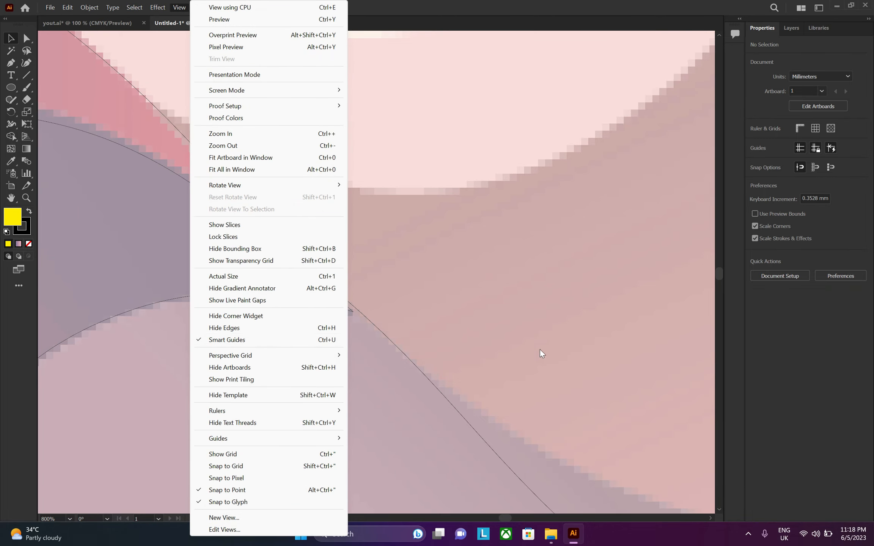
{"action": "left_click", "coordinate": [457, 351]}
Step: Move the duplicated wave slightly up and left so its upper edge meets the original wave's pointed tip exactly
{"action": "left_click_drag", "start_coordinate": [382, 338], "coordinate": [272, 160]}
{"action": "key", "text": "ctrl+equal"}
{"action": "key", "text": "ctrl+equal"}
{"action": "key", "text": "ctrl+equal"}
{"action": "key", "text": "ctrl+equal"}
{"action": "key", "text": "ctrl+equal"}
{"action": "key", "text": "ctrl+equal"}
{"action": "key", "text": "ctrl+equal"}
{"action": "scroll", "coordinate": [290, 337], "scroll_direction": "down", "scroll_amount": 10}
{"action": "scroll", "coordinate": [233, 264], "scroll_direction": "up", "scroll_amount": 3}
{"action": "left_click_drag", "start_coordinate": [232, 264], "coordinate": [247, 272]}
{"action": "scroll", "coordinate": [248, 278], "scroll_direction": "down", "scroll_amount": 4}
{"action": "scroll", "coordinate": [361, 345], "scroll_direction": "up", "scroll_amount": 8}
{"action": "left_click_drag", "start_coordinate": [371, 337], "coordinate": [371, 337]}
{"action": "scroll", "coordinate": [368, 341], "scroll_direction": "up", "scroll_amount": 3}
{"action": "left_click", "coordinate": [380, 238]}
{"action": "left_click", "coordinate": [376, 239]}
{"action": "scroll", "coordinate": [374, 246], "scroll_direction": "up", "scroll_amount": 3}
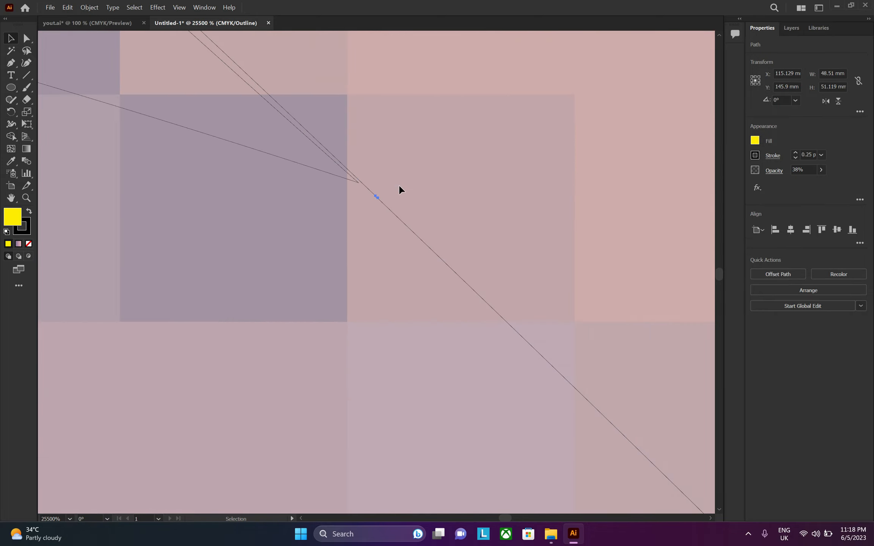
{"action": "left_click_drag", "start_coordinate": [376, 196], "coordinate": [359, 182]}
{"action": "scroll", "coordinate": [359, 181], "scroll_direction": "down", "scroll_amount": 10}
{"action": "left_click", "coordinate": [467, 428]}
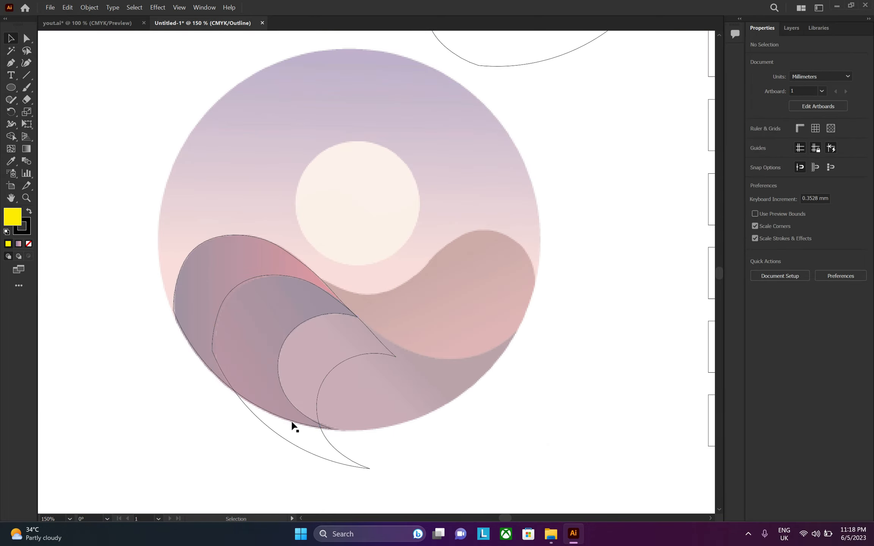
Step: Inspect the duplicated wave's leftmost anchor point with Direct Selection and return the document to Preview mode
{"action": "scroll", "coordinate": [291, 425], "scroll_direction": "up", "scroll_amount": 3}
{"action": "left_click", "coordinate": [240, 373]}
{"action": "scroll", "coordinate": [228, 355], "scroll_direction": "up", "scroll_amount": 2}
{"action": "left_click", "coordinate": [26, 38]}
{"action": "left_click", "coordinate": [235, 355]}
{"action": "scroll", "coordinate": [243, 368], "scroll_direction": "down", "scroll_amount": 4}
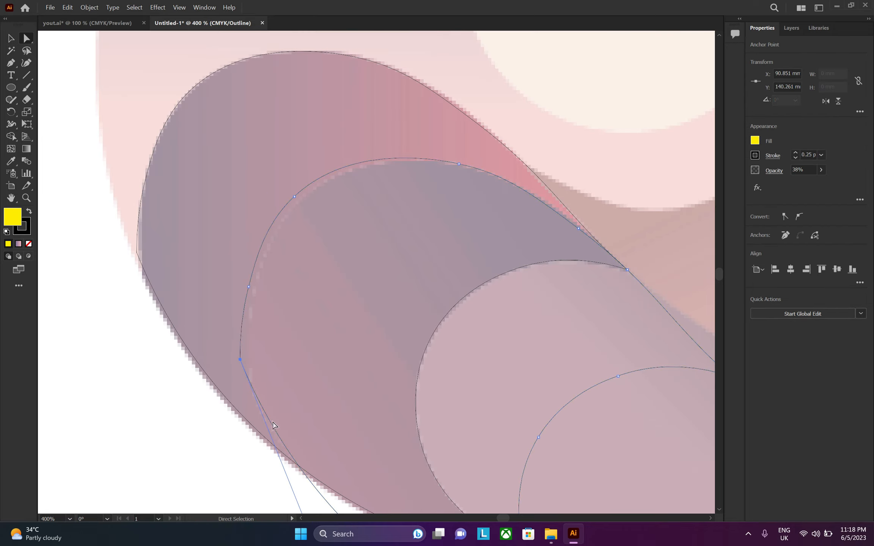
{"action": "scroll", "coordinate": [235, 405], "scroll_direction": "down", "scroll_amount": 4}
{"action": "key", "text": "ctrl+y"}
{"action": "scroll", "coordinate": [289, 420], "scroll_direction": "up", "scroll_amount": 4}
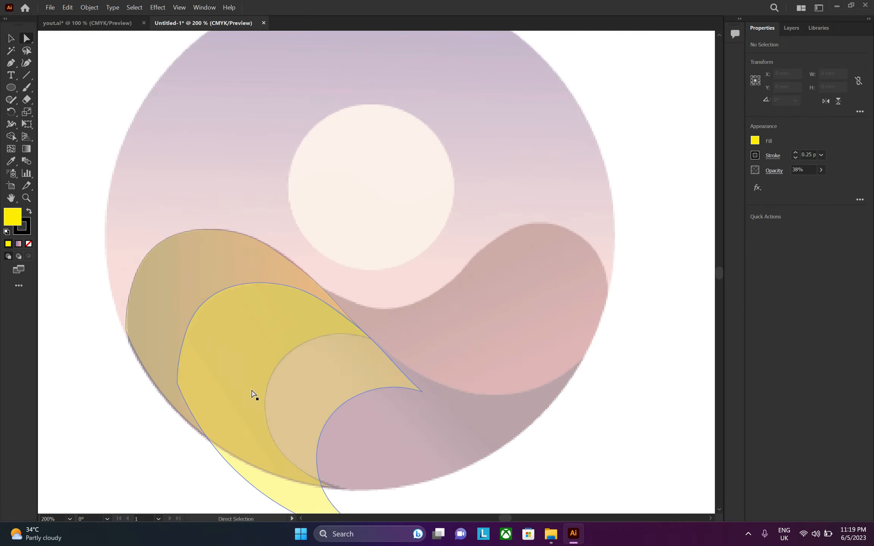
Step: Adjust the lower handle of the duplicated wave's leftmost anchor to reshape its lower-left curve along the template
{"action": "left_click", "coordinate": [254, 396]}
{"action": "scroll", "coordinate": [171, 384], "scroll_direction": "up", "scroll_amount": 3}
{"action": "left_click", "coordinate": [189, 381]}
{"action": "scroll", "coordinate": [201, 342], "scroll_direction": "down", "scroll_amount": 2}
{"action": "left_click_drag", "start_coordinate": [252, 475], "coordinate": [220, 475]}
Step: Trim the duplicated wave with Shape Builder by removing its overlapping region beside the inner curve and the overhang outside the circle
{"action": "left_click", "coordinate": [11, 38]}
{"action": "scroll", "coordinate": [67, 391], "scroll_direction": "down", "scroll_amount": 2}
{"action": "left_click", "coordinate": [186, 364]}
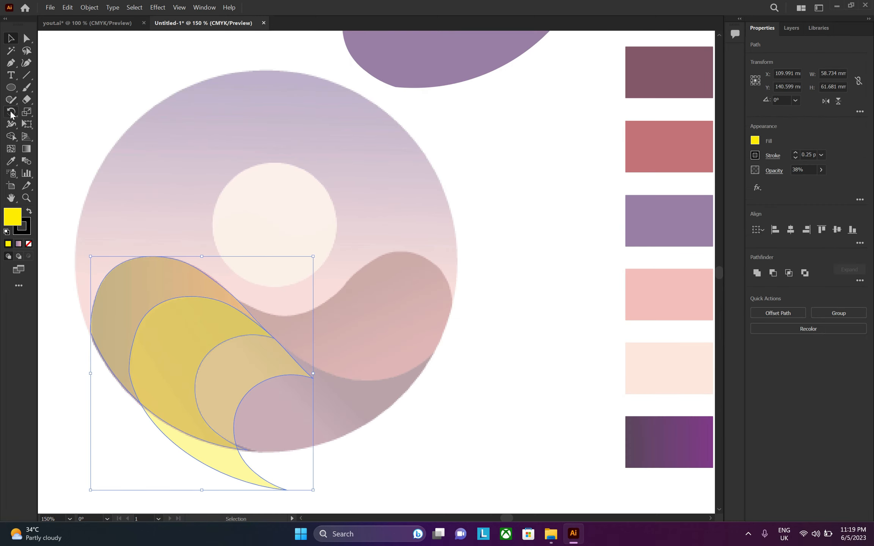
{"action": "left_click", "coordinate": [11, 140]}
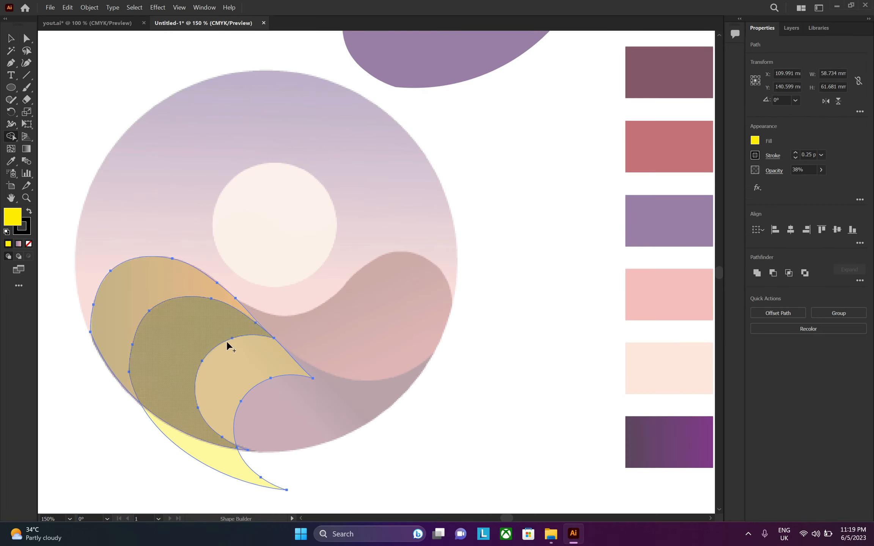
{"action": "left_click", "coordinate": [256, 373], "text": "alt"}
{"action": "left_click_drag", "start_coordinate": [252, 451], "coordinate": [212, 489]}
{"action": "scroll", "coordinate": [234, 459], "scroll_direction": "up", "scroll_amount": 3}
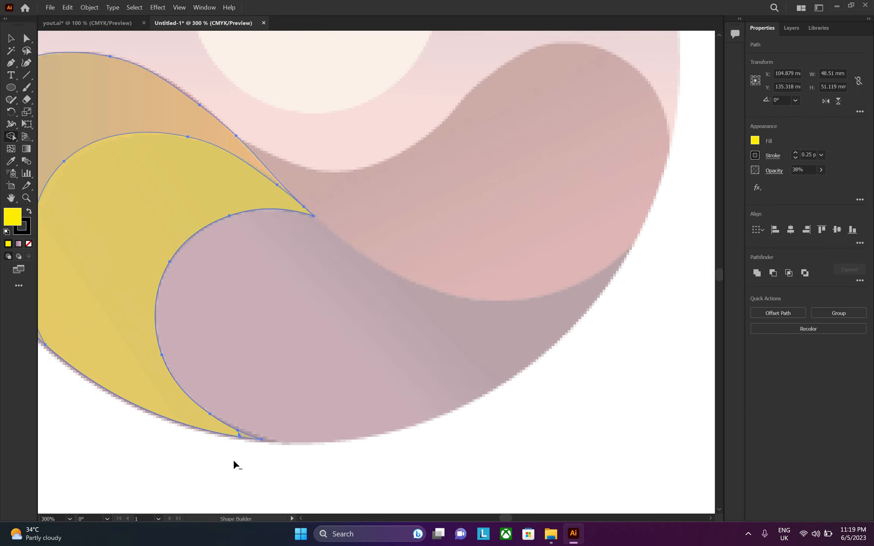
{"action": "scroll", "coordinate": [243, 430], "scroll_direction": "down", "scroll_amount": 5}
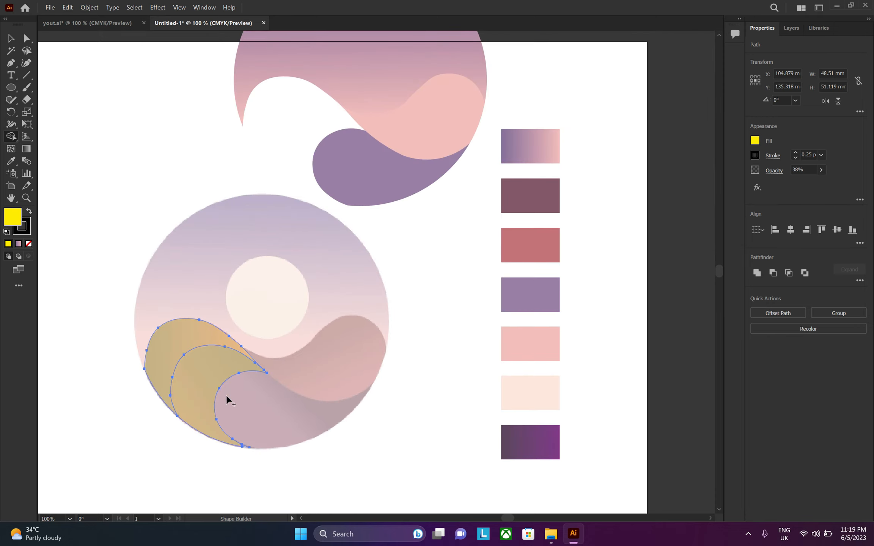
Step: Move the coloured circle, right wave and bottom wave shapes down onto the template so they meet the yellow waves
{"action": "left_click", "coordinate": [10, 38]}
{"action": "scroll", "coordinate": [208, 406], "scroll_direction": "down", "scroll_amount": 2}
{"action": "scroll", "coordinate": [226, 391], "scroll_direction": "up", "scroll_amount": 1}
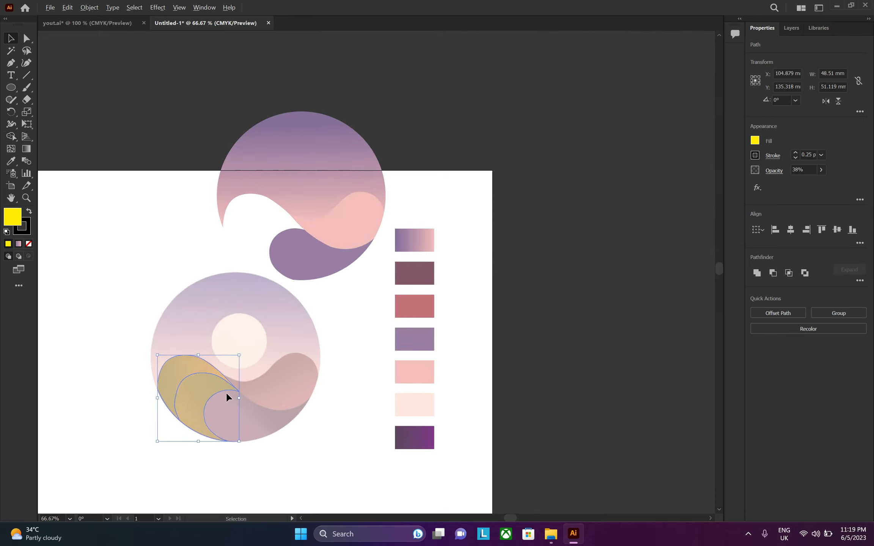
{"action": "left_click", "coordinate": [351, 345]}
{"action": "left_click_drag", "start_coordinate": [298, 191], "coordinate": [234, 353]}
{"action": "left_click", "coordinate": [342, 360]}
Step: Fill the outer left wave with the solid red palette colour using the Eyedropper
{"action": "left_click", "coordinate": [180, 377]}
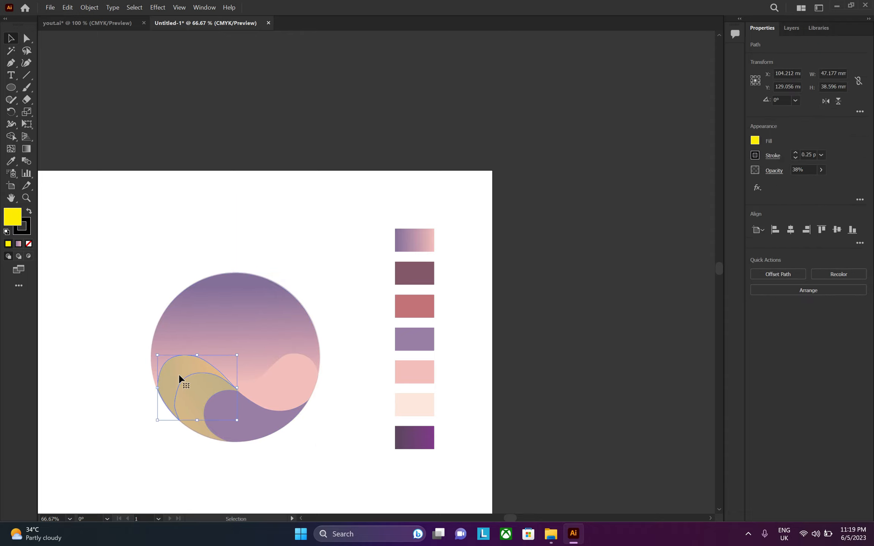
{"action": "scroll", "coordinate": [356, 345], "scroll_direction": "down", "scroll_amount": 2}
{"action": "scroll", "coordinate": [356, 346], "scroll_direction": "up", "scroll_amount": 1}
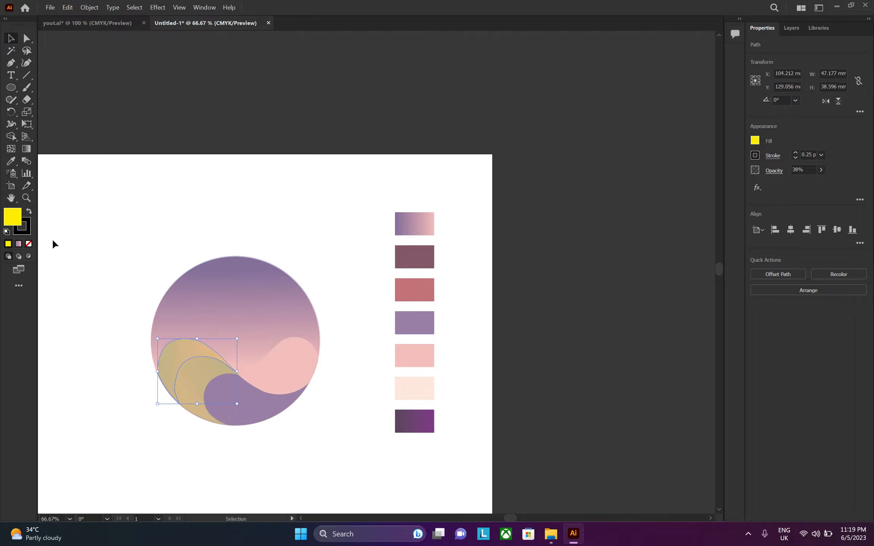
{"action": "left_click", "coordinate": [10, 163]}
{"action": "left_click", "coordinate": [425, 291]}
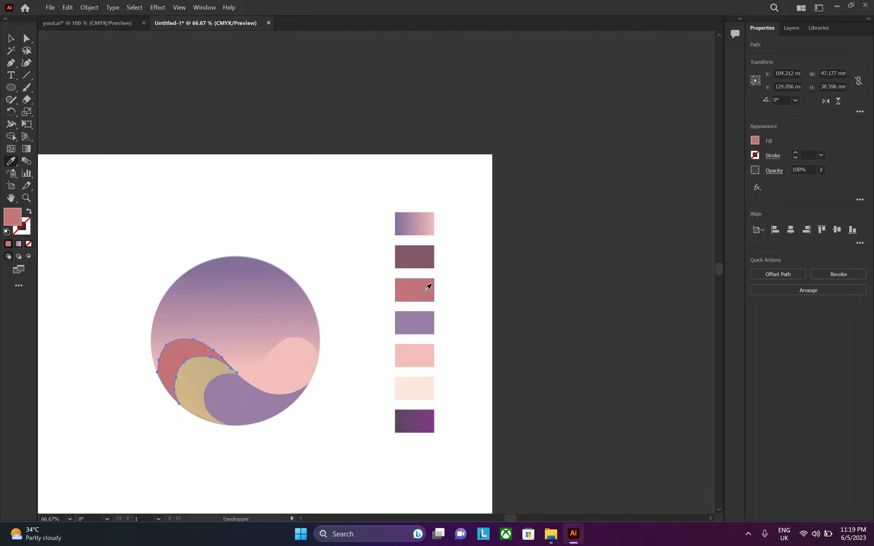
{"action": "left_click", "coordinate": [17, 39]}
{"action": "left_click", "coordinate": [194, 388]}
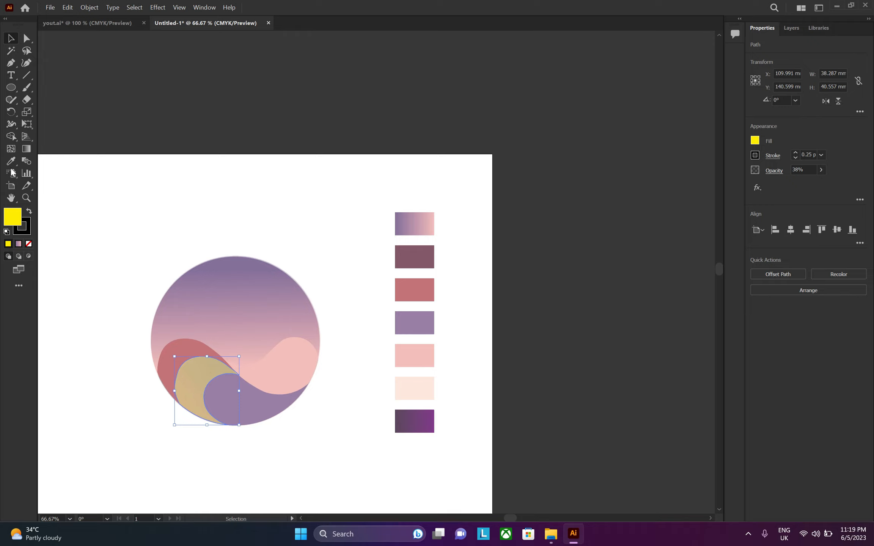
{"action": "left_click", "coordinate": [11, 160]}
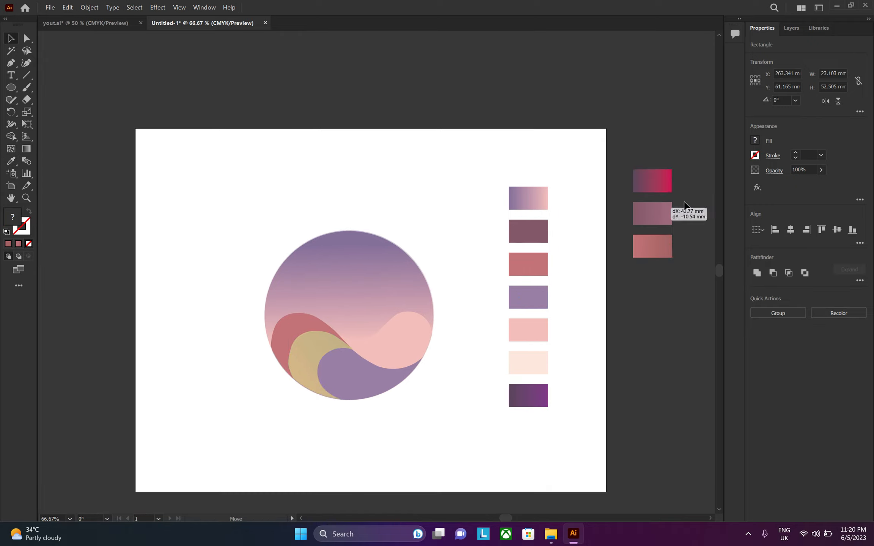
Step: Place the three extra gradient swatches beside the palette and fill the outer left wave with the dark purple-to-crimson gradient
{"action": "left_click_drag", "start_coordinate": [658, 208], "coordinate": [580, 225]}
{"action": "left_click", "coordinate": [579, 195]}
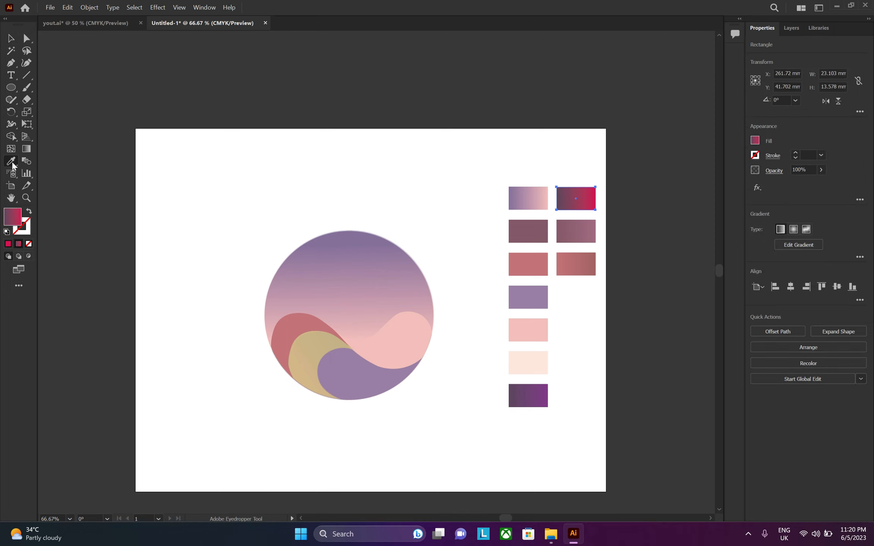
{"action": "left_click", "coordinate": [294, 340]}
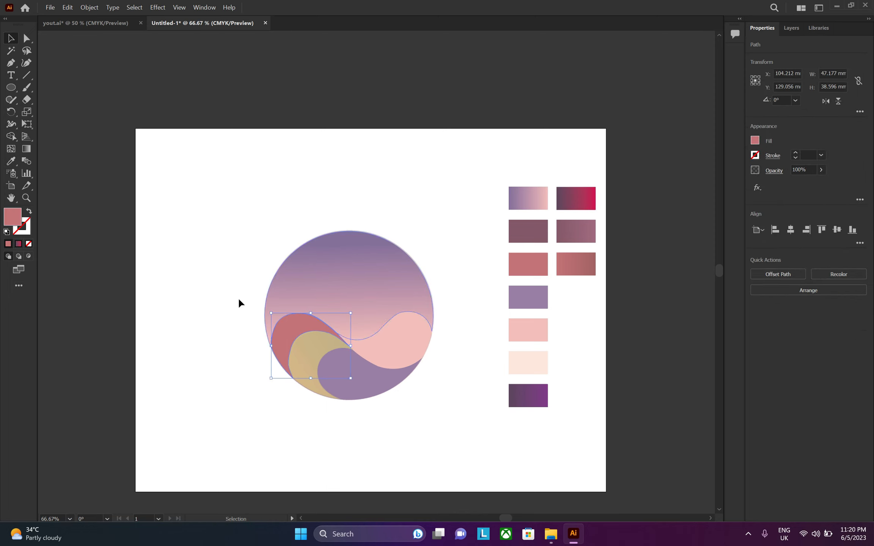
{"action": "left_click", "coordinate": [8, 164]}
{"action": "left_click", "coordinate": [582, 199]}
Step: Fill the yellow inner left wave with the dark purple-to-crimson gradient swatch
{"action": "left_click", "coordinate": [11, 40]}
{"action": "left_click", "coordinate": [305, 346]}
{"action": "left_click", "coordinate": [10, 166]}
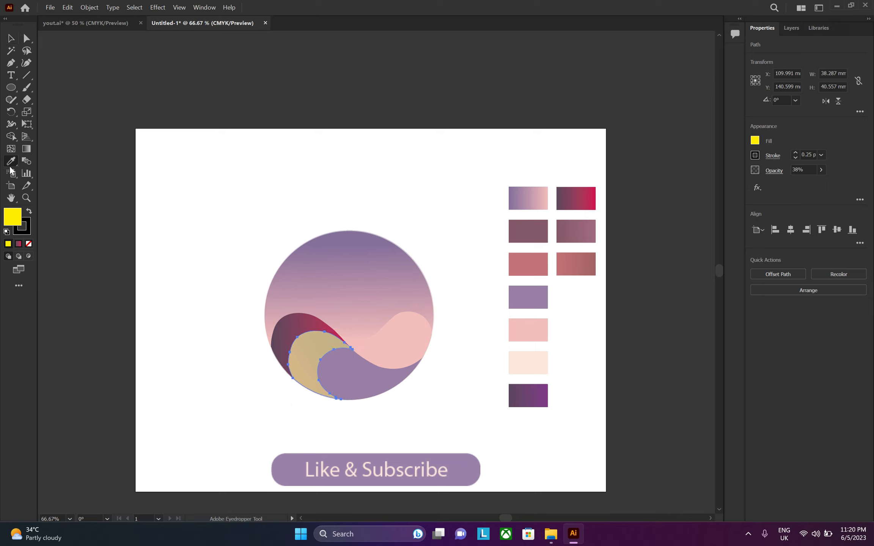
{"action": "left_click", "coordinate": [588, 198]}
Step: Fill the pink right wave with the red-to-brown gradient swatch
{"action": "left_click", "coordinate": [11, 39]}
{"action": "left_click", "coordinate": [366, 351]}
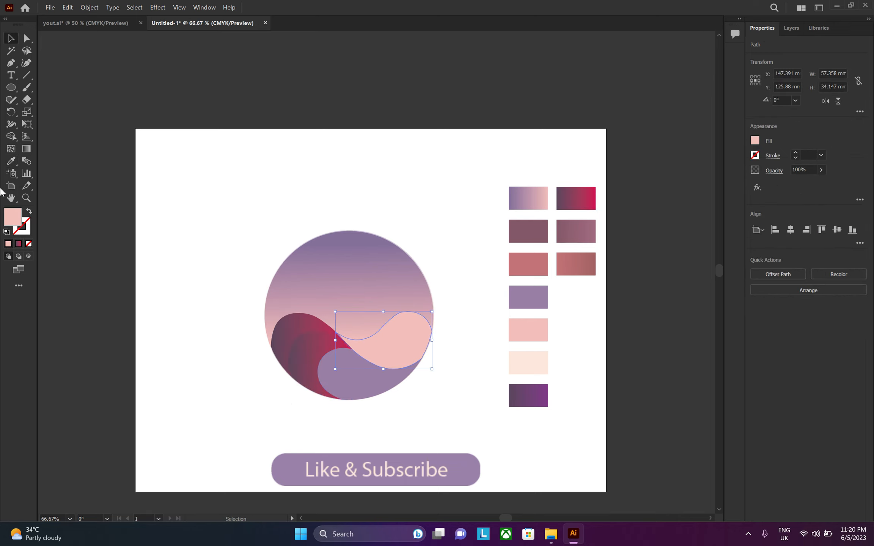
{"action": "left_click", "coordinate": [9, 164]}
{"action": "left_click", "coordinate": [588, 257]}
{"action": "key", "text": "v"}
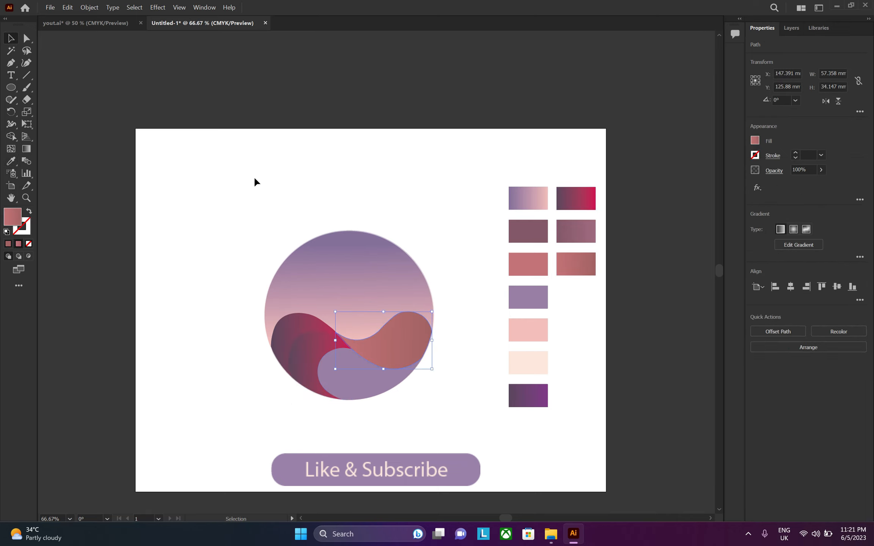
Step: Fill the purple bottom wave with the mauve gradient swatch
{"action": "left_click", "coordinate": [352, 379]}
{"action": "key", "text": "i"}
{"action": "left_click", "coordinate": [576, 231]}
{"action": "key", "text": "v"}
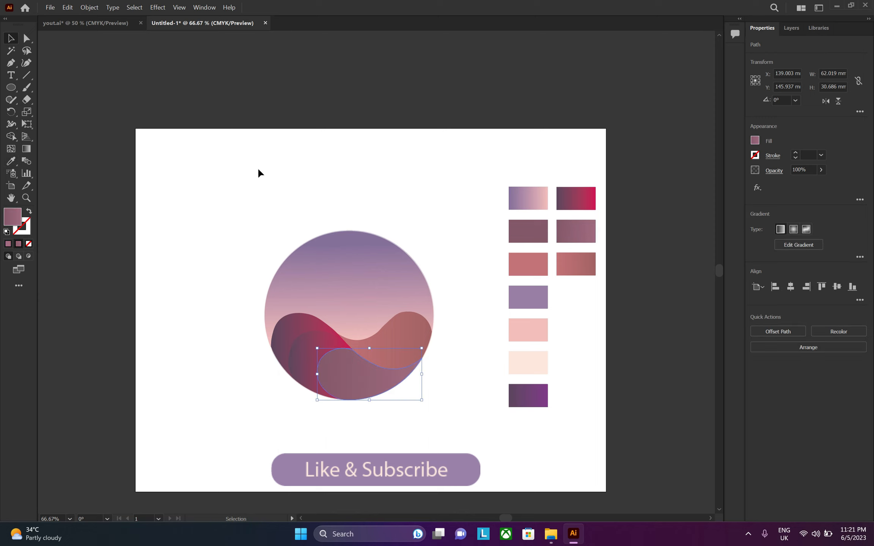
Step: Redraw the bottom wave's gradient as a short right-to-left blend with the lighter mauve at the wave's rounded left end
{"action": "scroll", "coordinate": [237, 314], "scroll_direction": "down", "scroll_amount": 1}
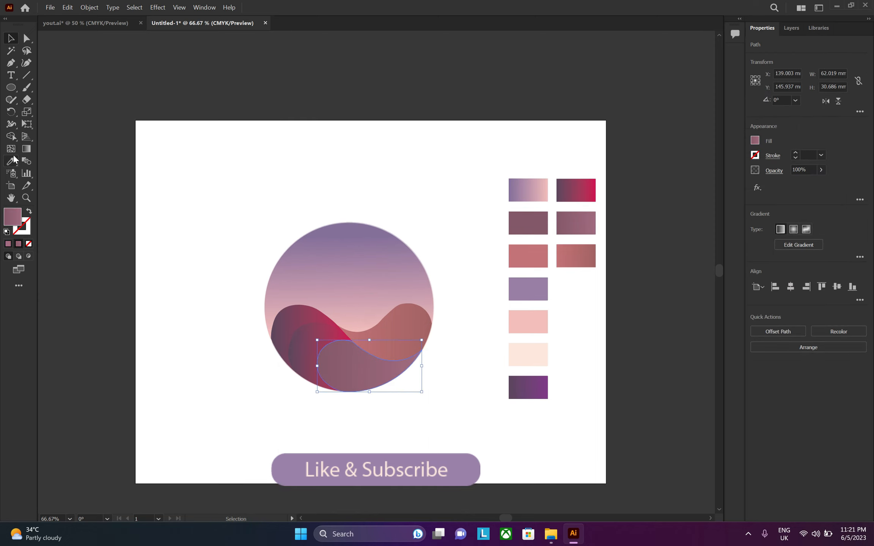
{"action": "key", "text": "g"}
{"action": "left_click_drag", "start_coordinate": [354, 383], "coordinate": [369, 339]}
{"action": "scroll", "coordinate": [291, 356], "scroll_direction": "down", "scroll_amount": 2}
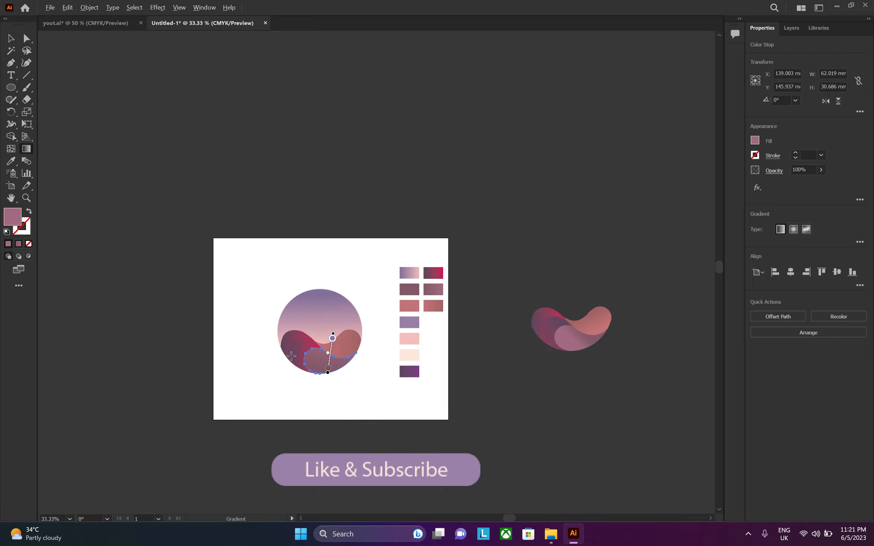
{"action": "scroll", "coordinate": [333, 351], "scroll_direction": "up", "scroll_amount": 2}
{"action": "left_click_drag", "start_coordinate": [348, 377], "coordinate": [321, 380]}
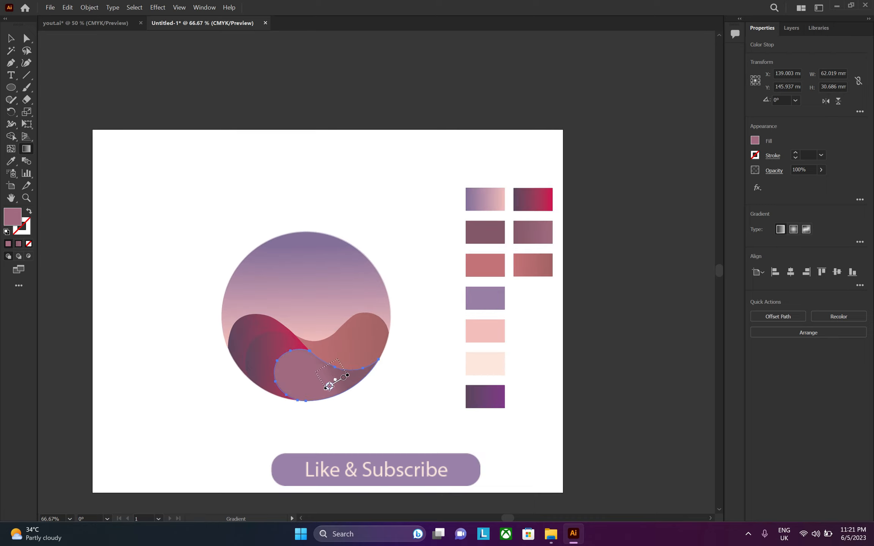
{"action": "key", "text": "v"}
{"action": "left_click", "coordinate": [179, 164]}
Step: Select the right wave with the red-to-brown gradient
{"action": "scroll", "coordinate": [271, 334], "scroll_direction": "down", "scroll_amount": 2}
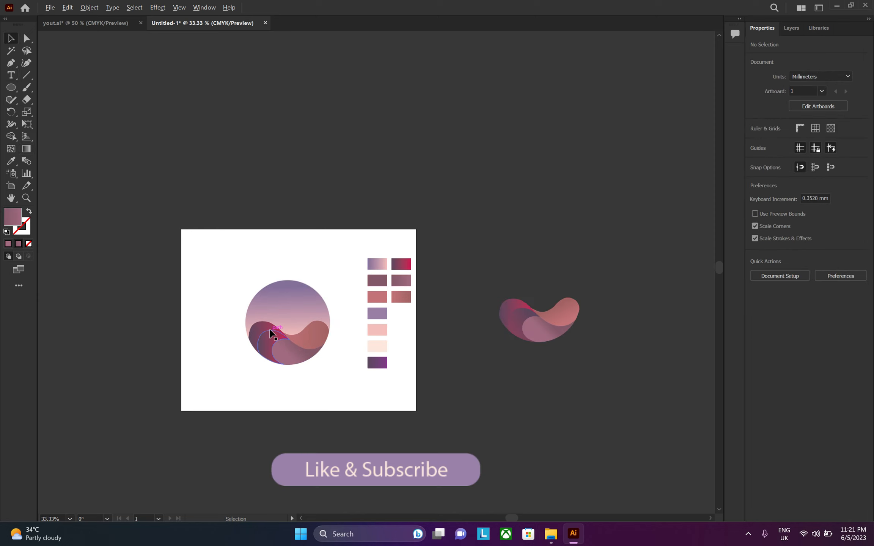
{"action": "scroll", "coordinate": [270, 330], "scroll_direction": "up", "scroll_amount": 2}
{"action": "left_click", "coordinate": [349, 346]}
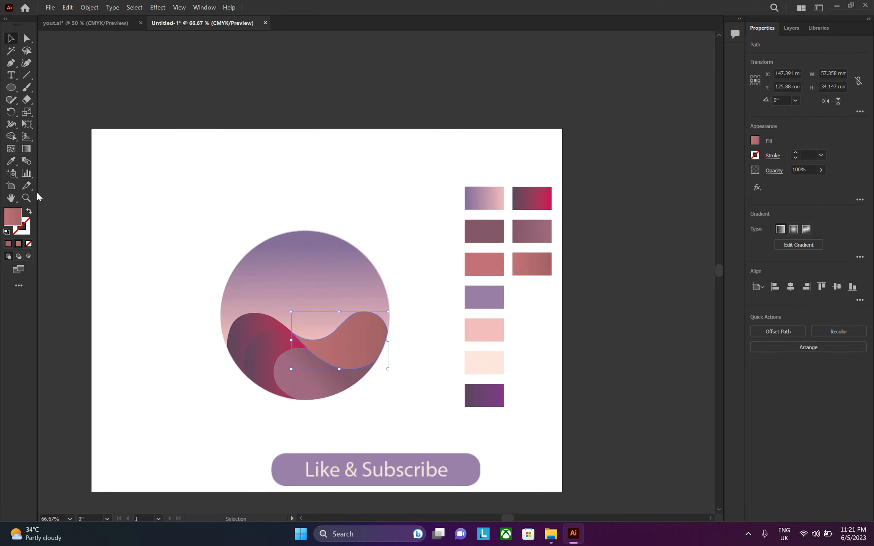